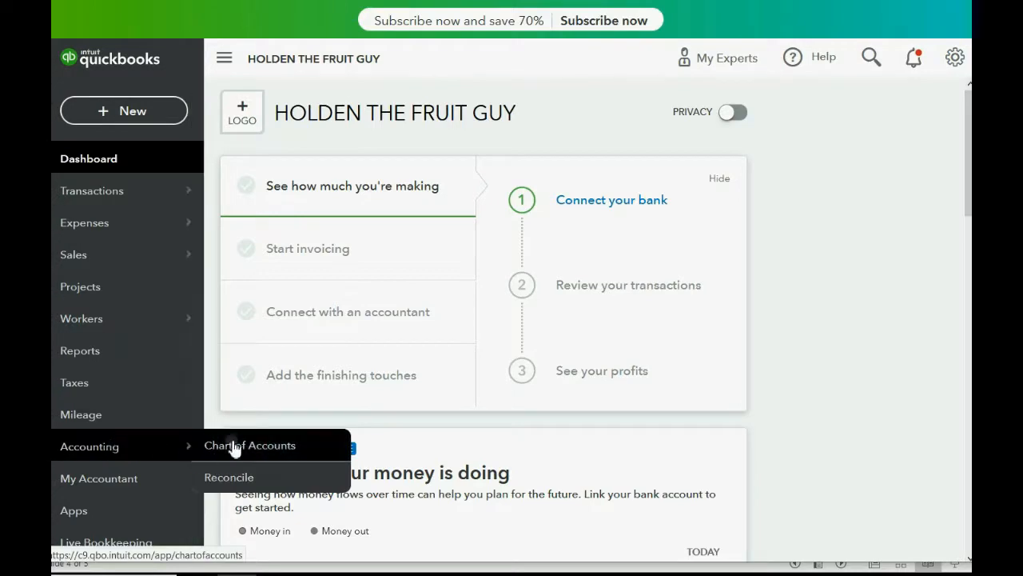
- Open the Chart of Accounts and start a new account with the account type Other Expense
click(235, 446)
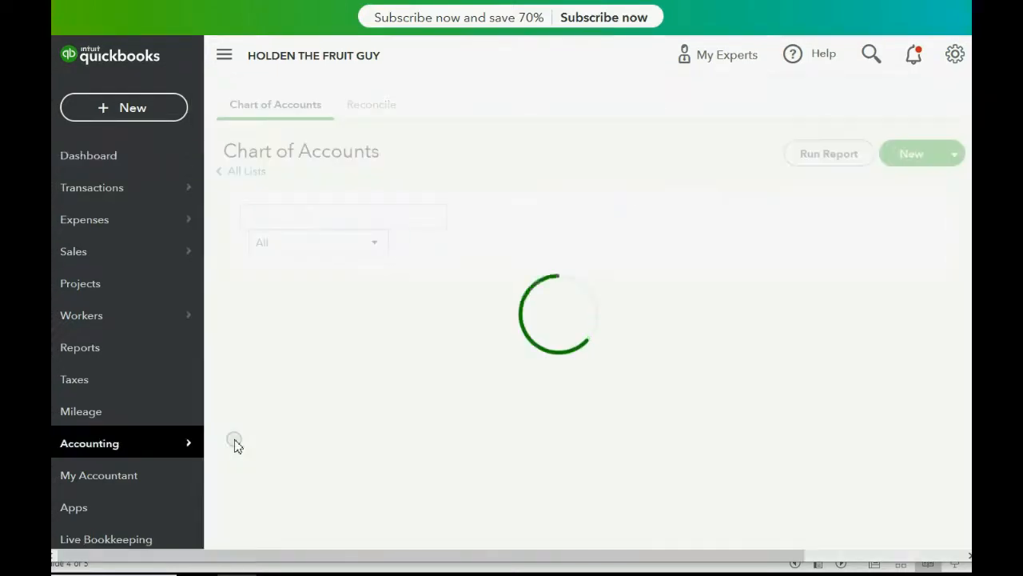
scroll(479, 379, down, 4)
scroll(480, 380, up, 5)
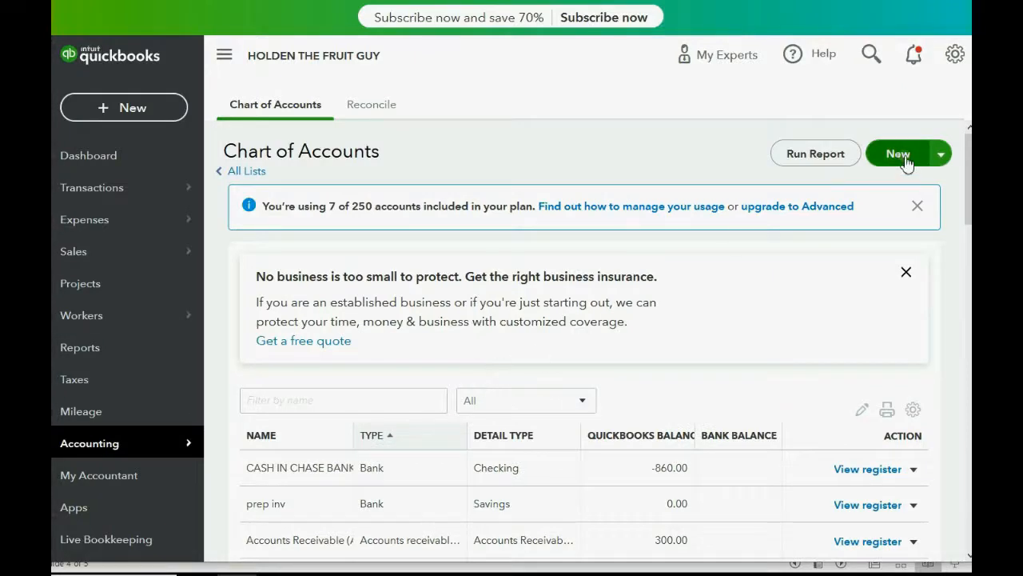
click(904, 160)
click(392, 130)
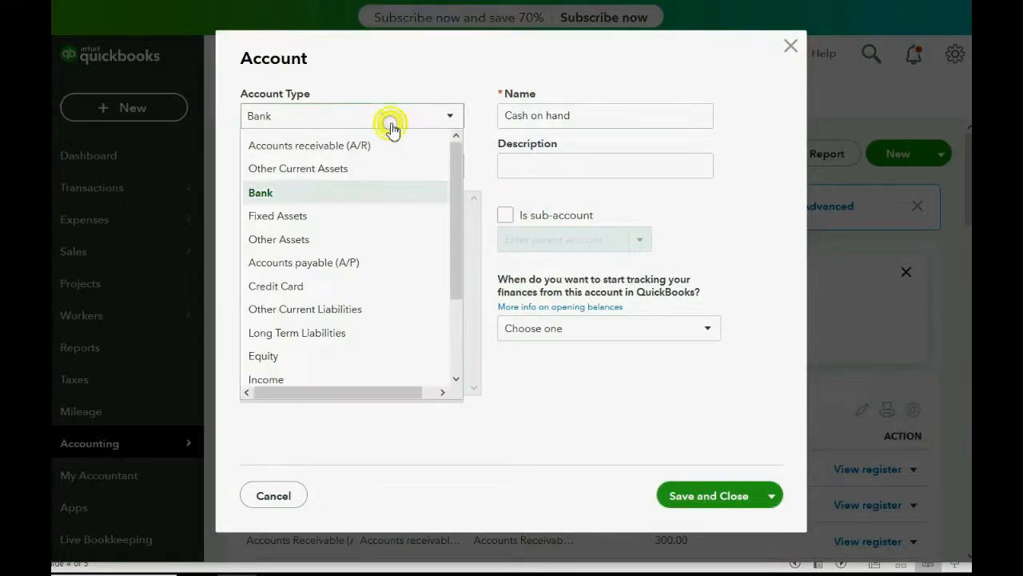
scroll(350, 243, down, 2)
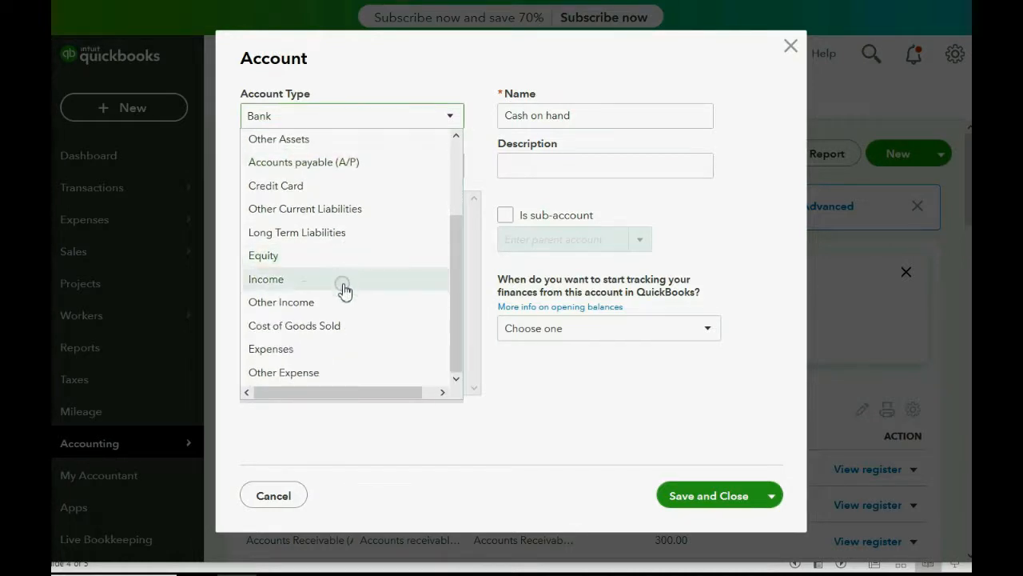
click(333, 369)
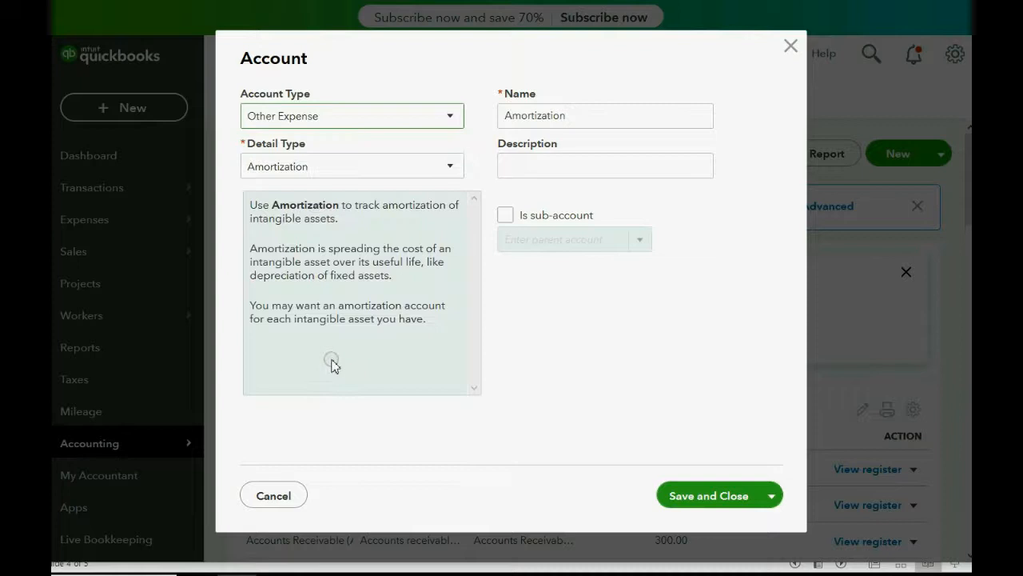
- Set the new Other Expense account's detail type to Exchange Gain or Loss
click(369, 168)
scroll(359, 240, down, 1)
scroll(360, 247, down, 3)
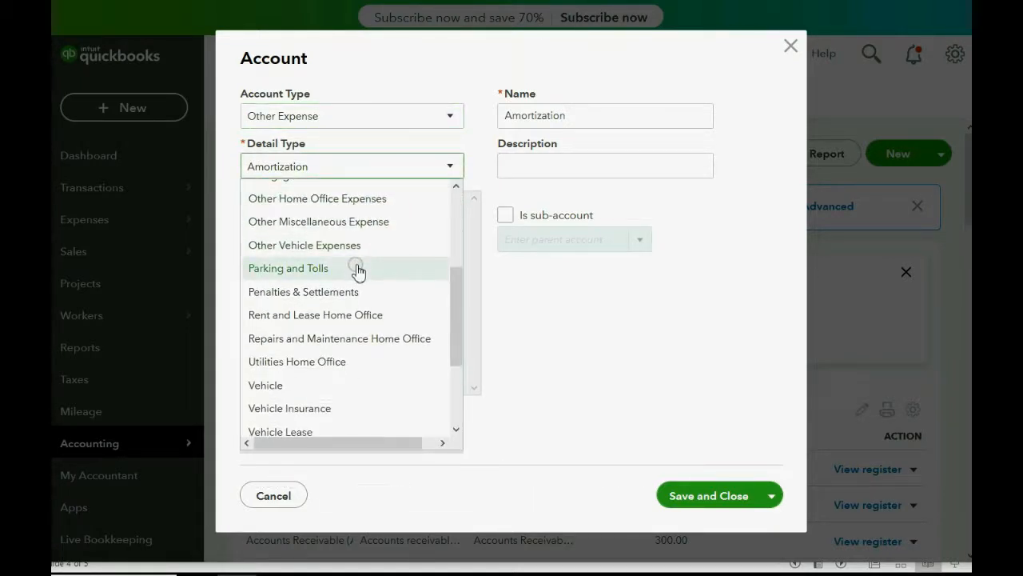
scroll(357, 272, down, 3)
scroll(357, 272, up, 8)
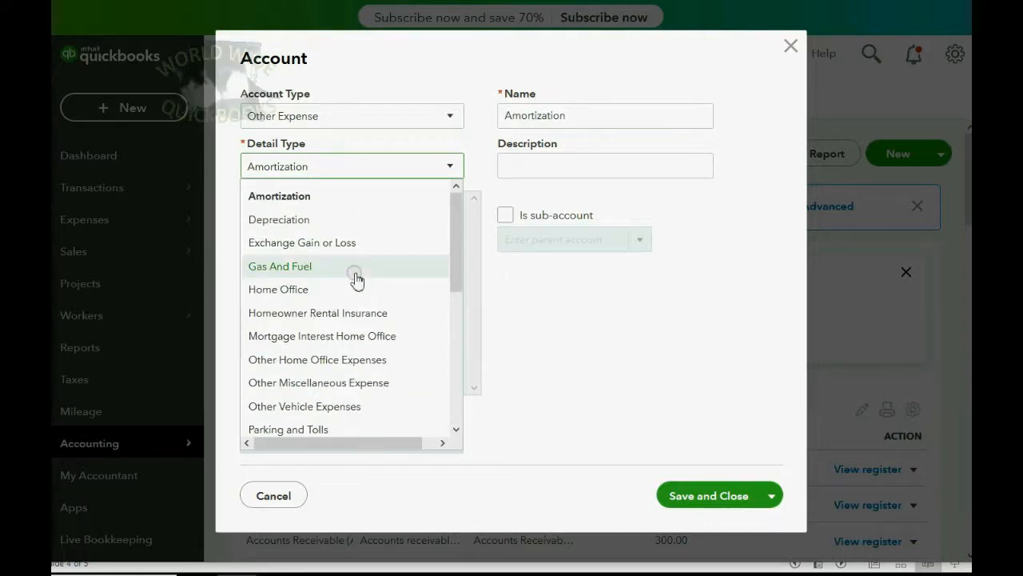
click(359, 243)
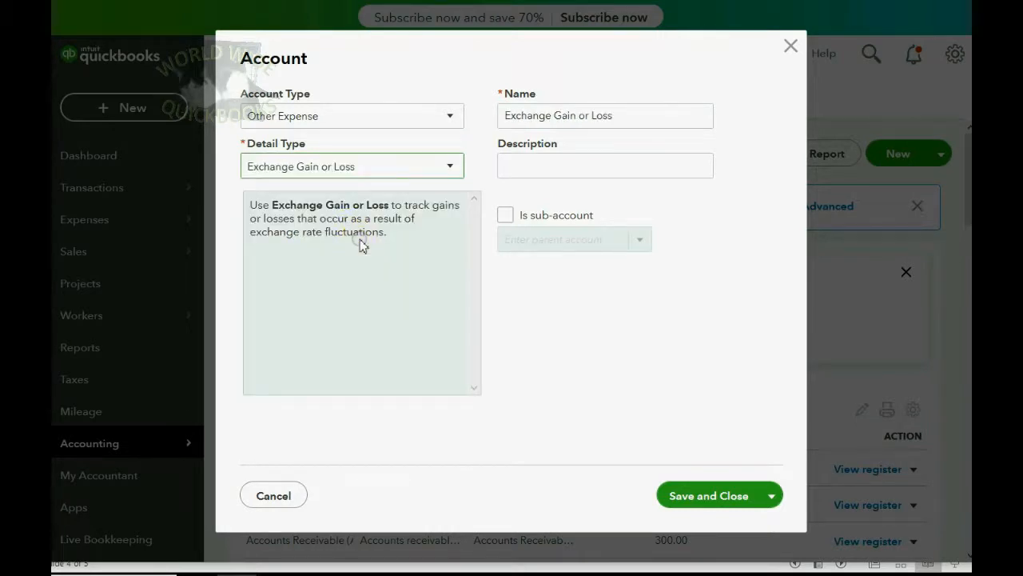
click(415, 168)
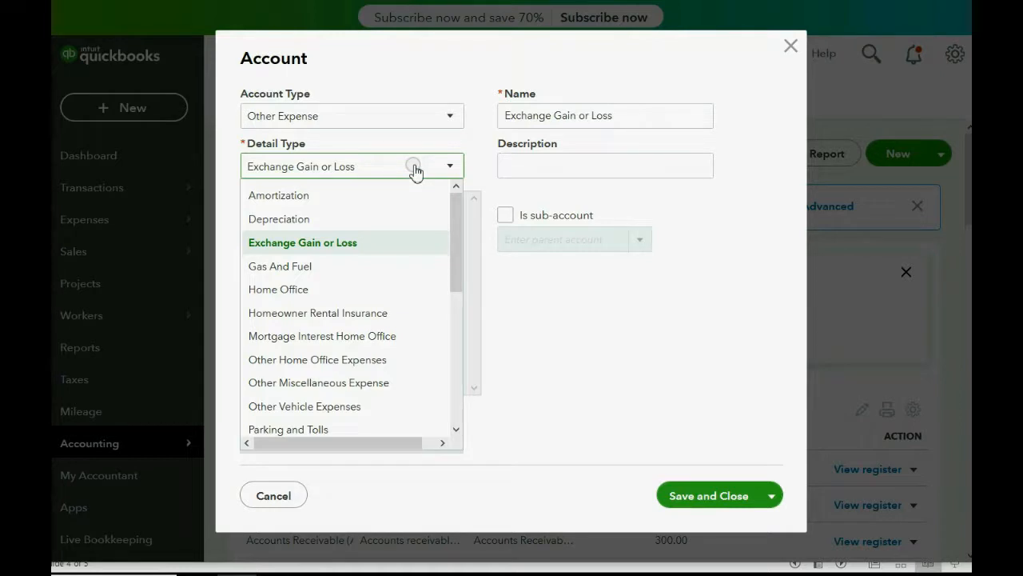
click(415, 168)
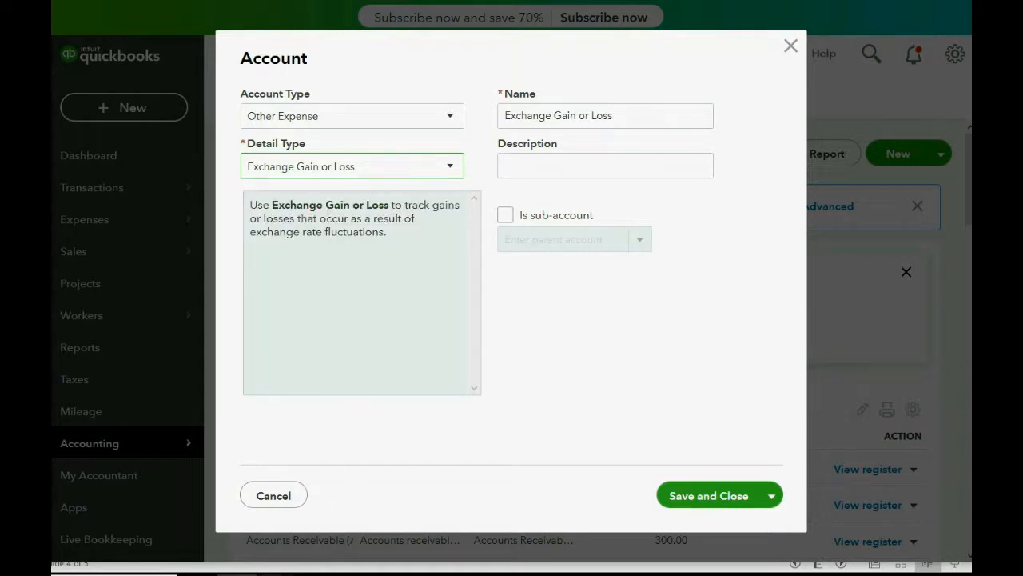
click(278, 573)
key(alt+Tab)
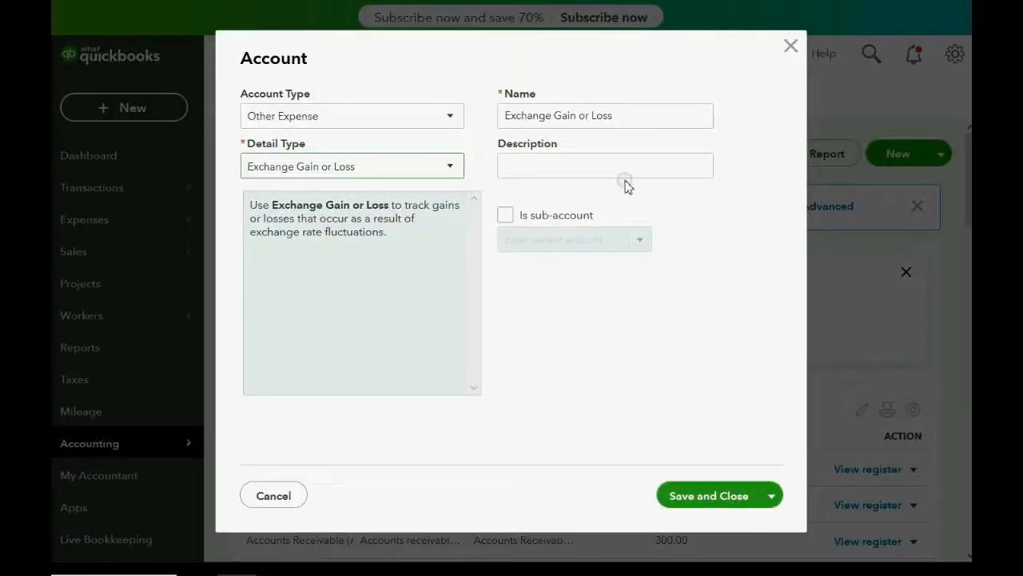
- Name the account LOSS ON INVENTORY THEFT and save it, continuing with another new account
drag(653, 120, 501, 120)
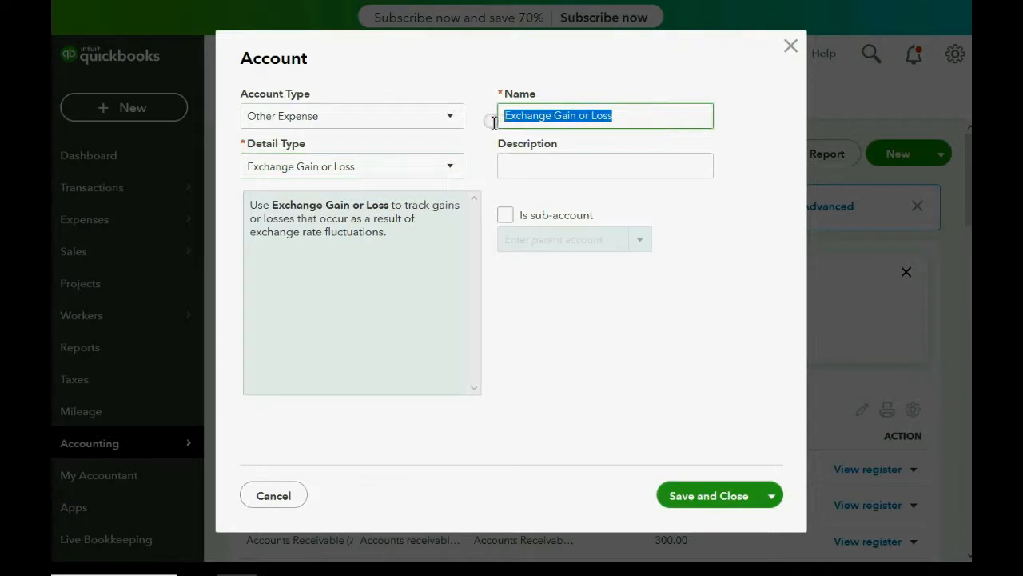
text(LOS)
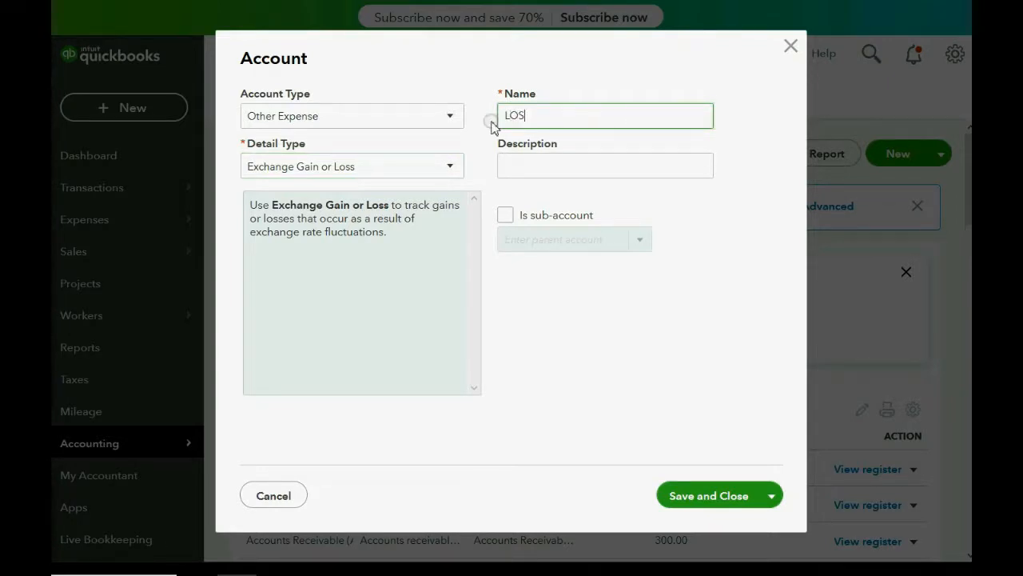
text(S ON INVENTORY THEFT)
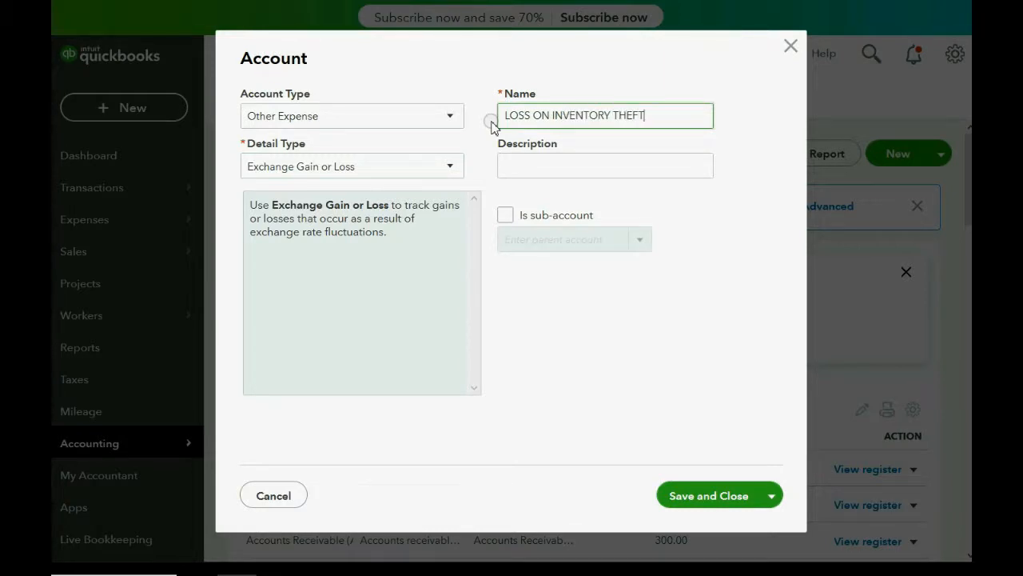
click(770, 496)
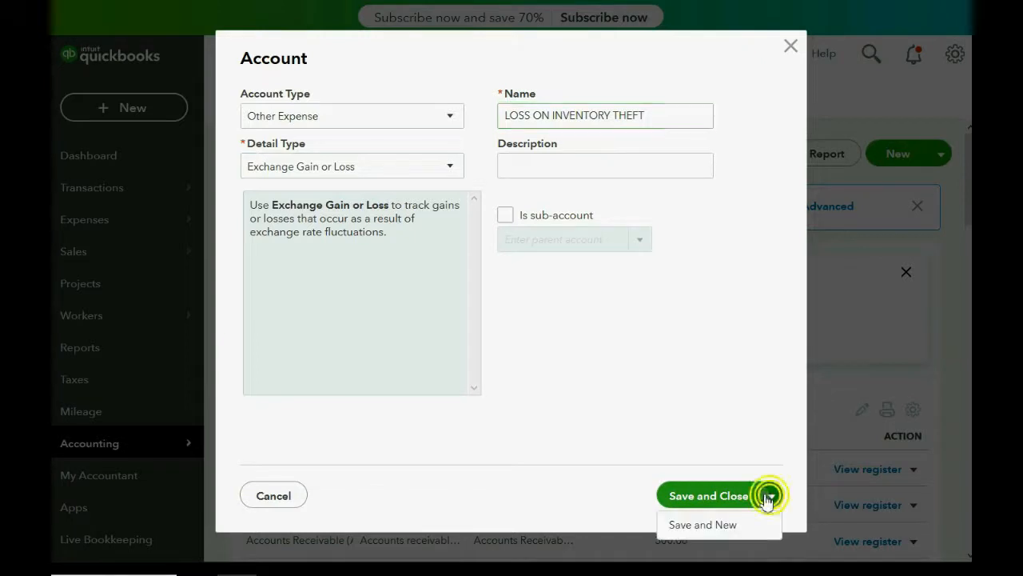
click(703, 524)
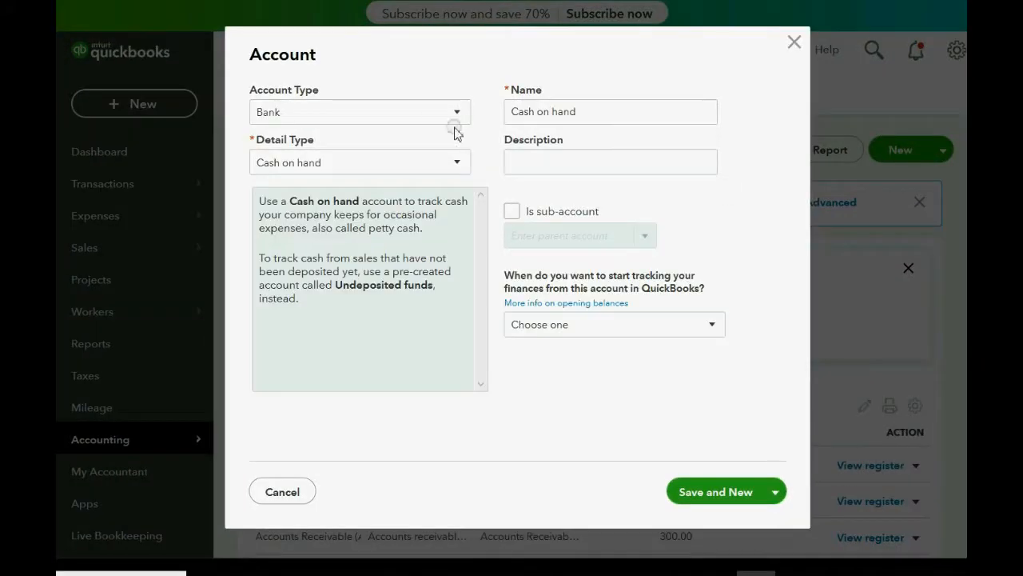
- Set the second account's type to Other Expense and its detail type to Other Miscellaneous Expense
click(430, 114)
scroll(364, 200, down, 2)
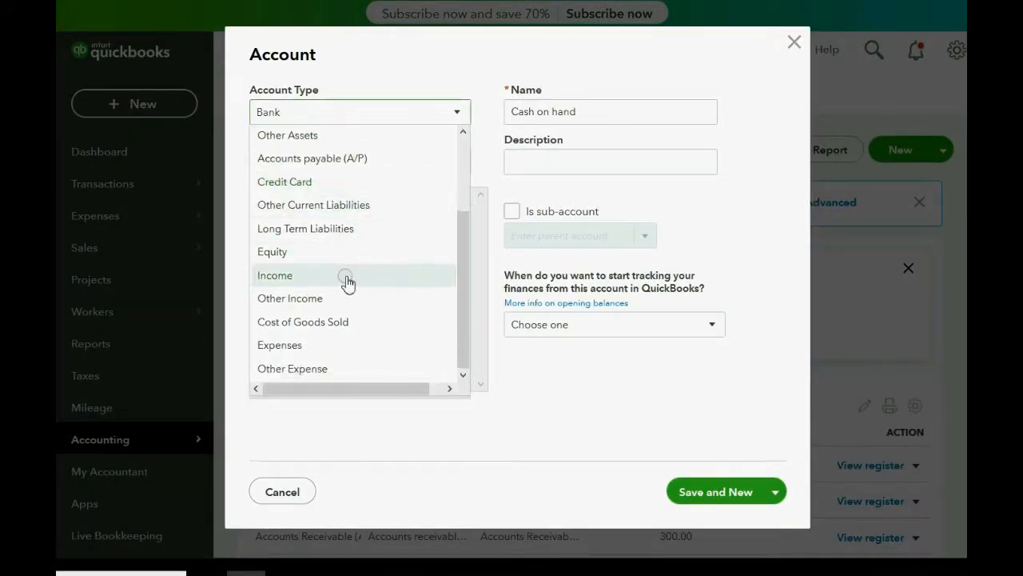
click(327, 368)
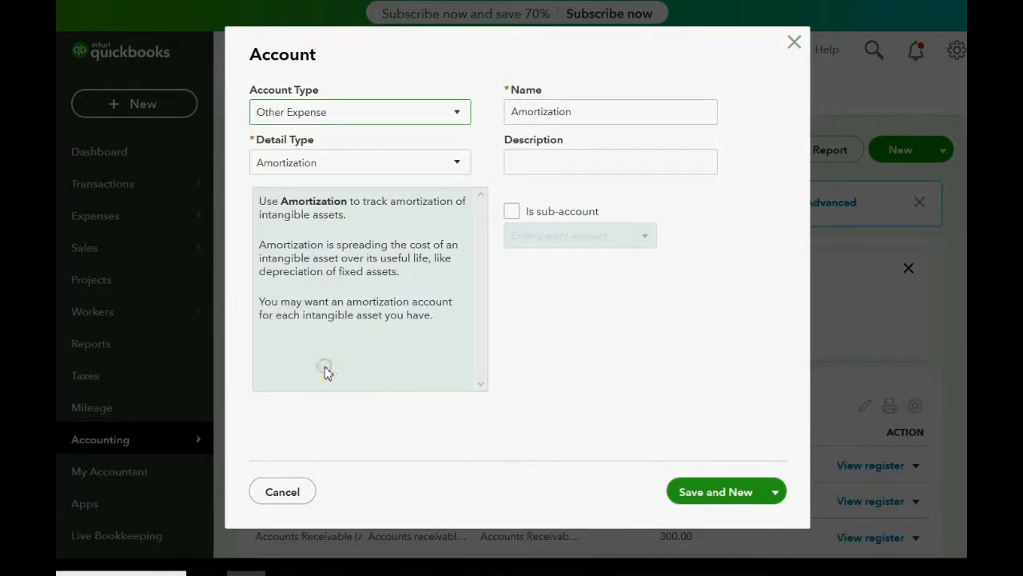
click(383, 172)
scroll(334, 326, down, 5)
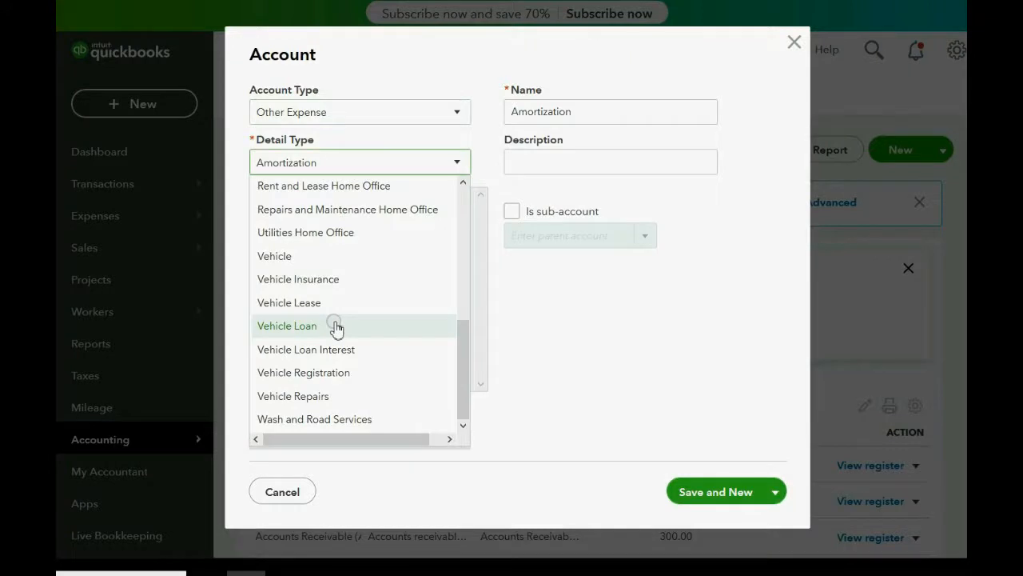
scroll(349, 429, up, 1)
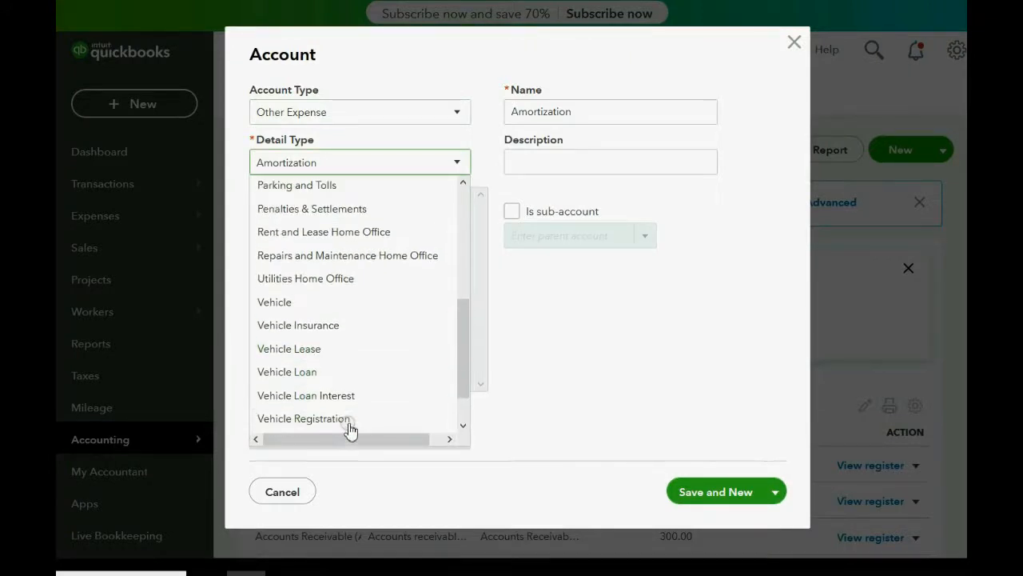
scroll(350, 430, up, 3)
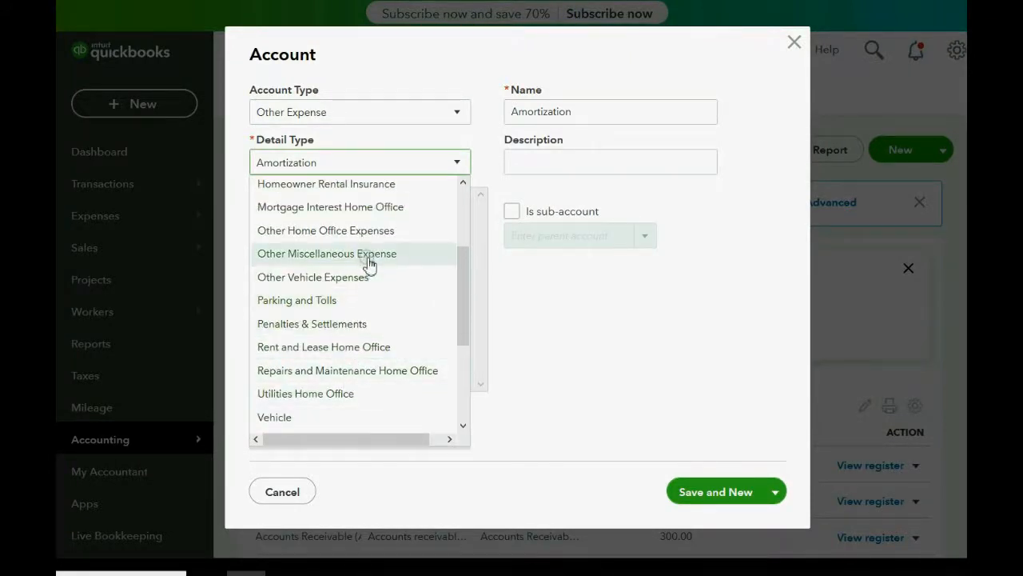
click(367, 254)
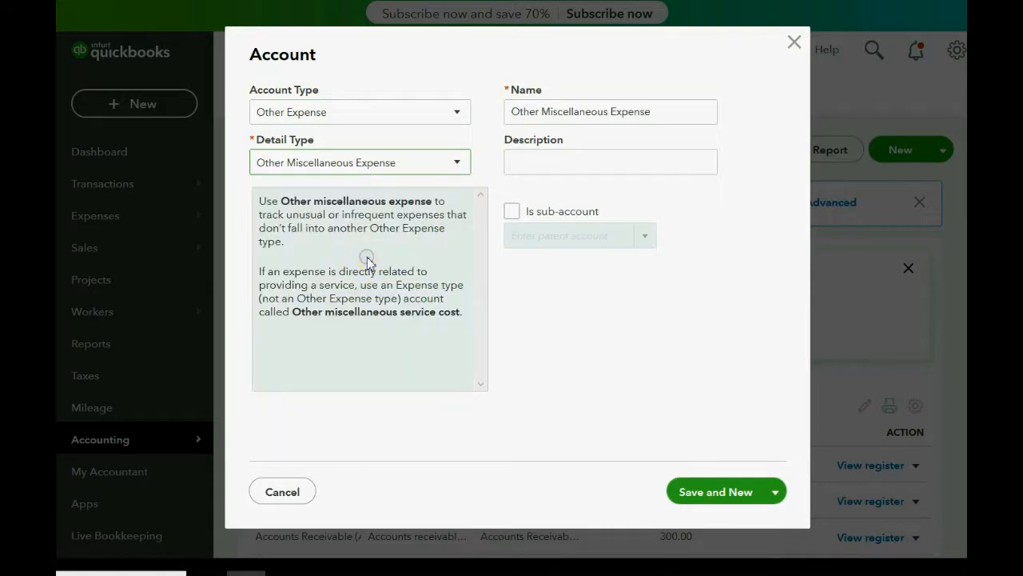
- Name the account LOSS ON INVENTORY SPOILAGE and save it, continuing with another new account
click(668, 112)
drag(670, 113, 408, 112)
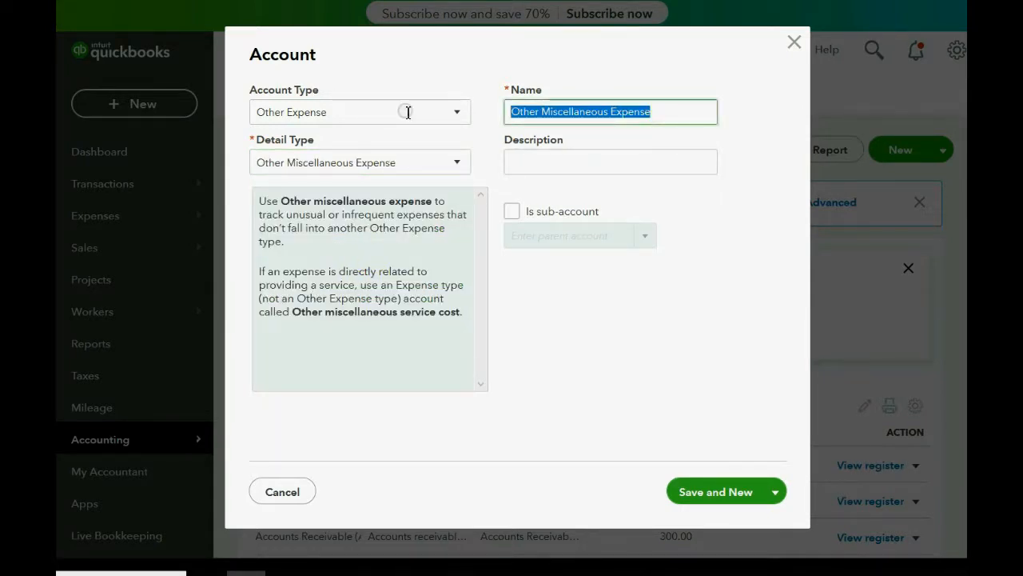
text(LOSS)
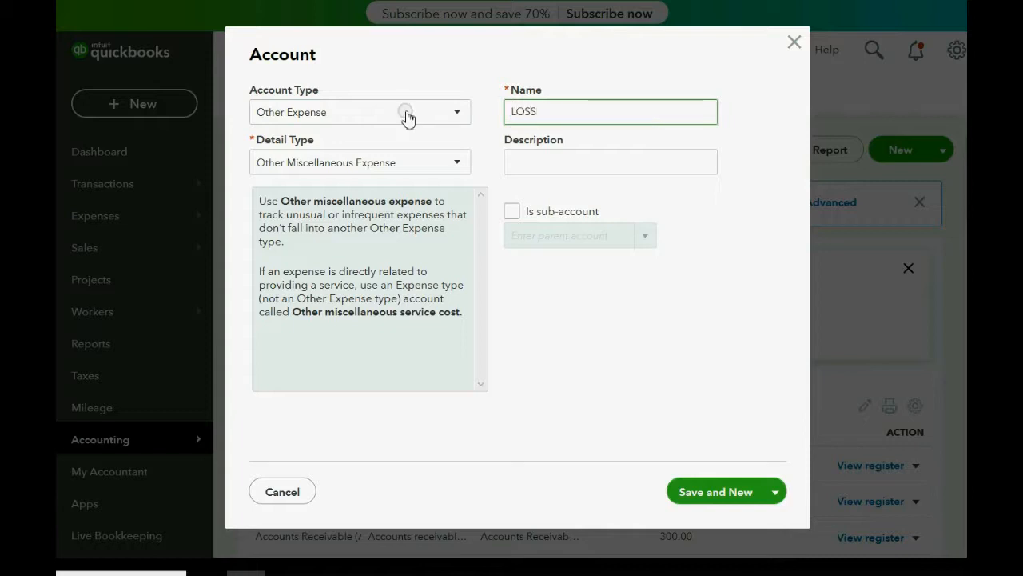
text( ON INVENTORY SPOILAGE)
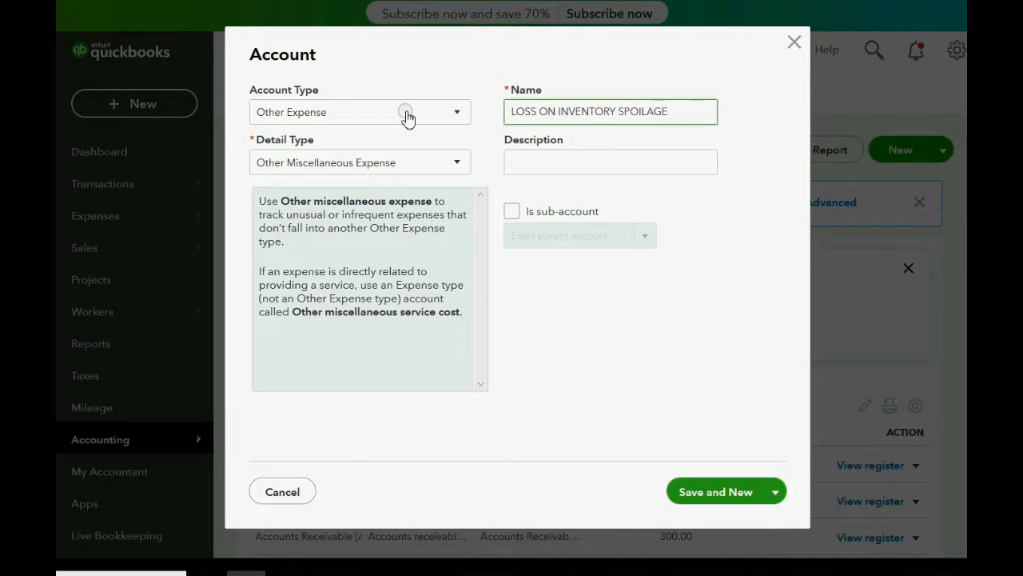
click(727, 491)
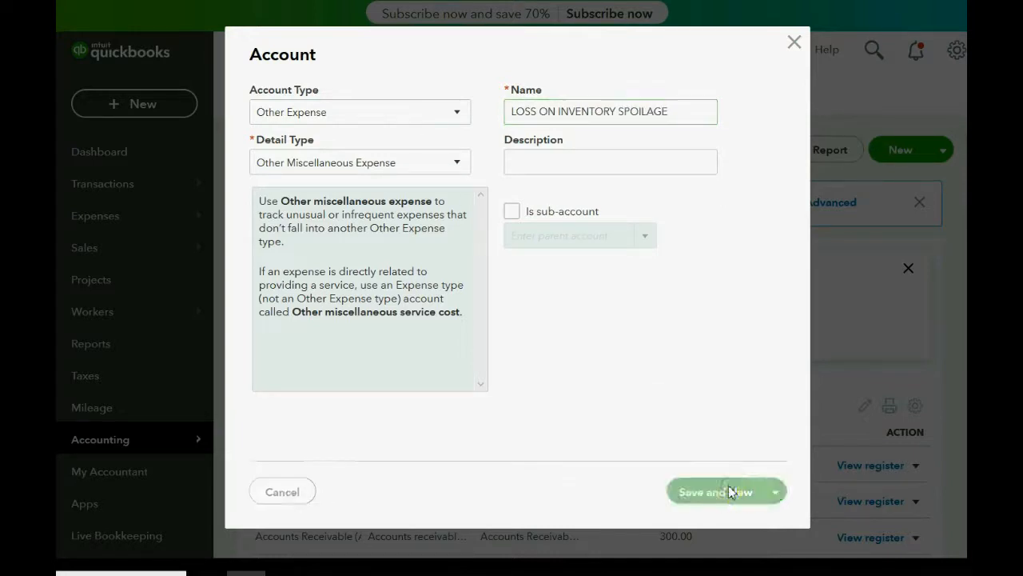
- Set the third account's type to Other Income and its detail type to Other Miscellaneous Income
click(384, 117)
scroll(382, 318, down, 2)
scroll(382, 318, down, 1)
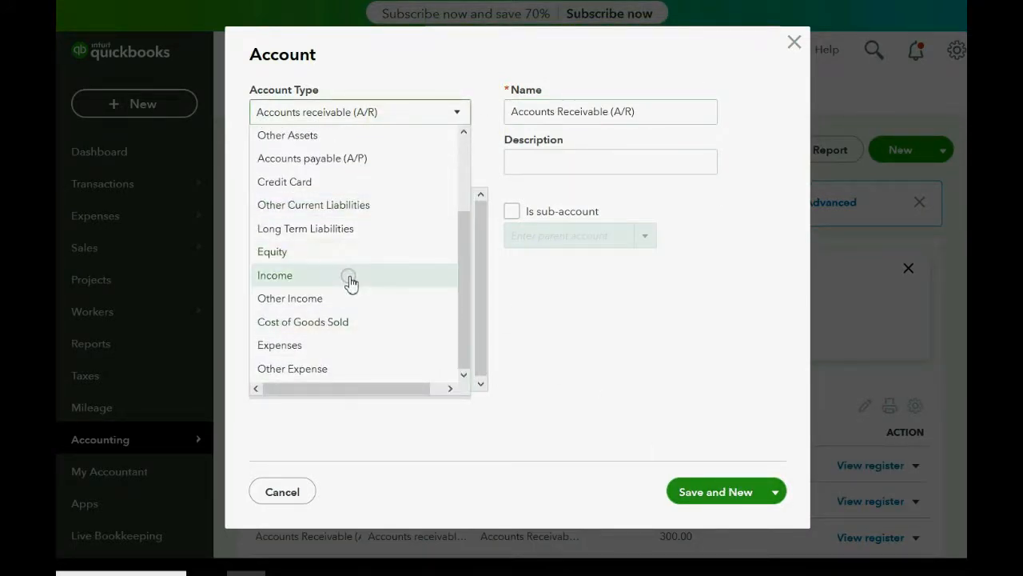
click(351, 298)
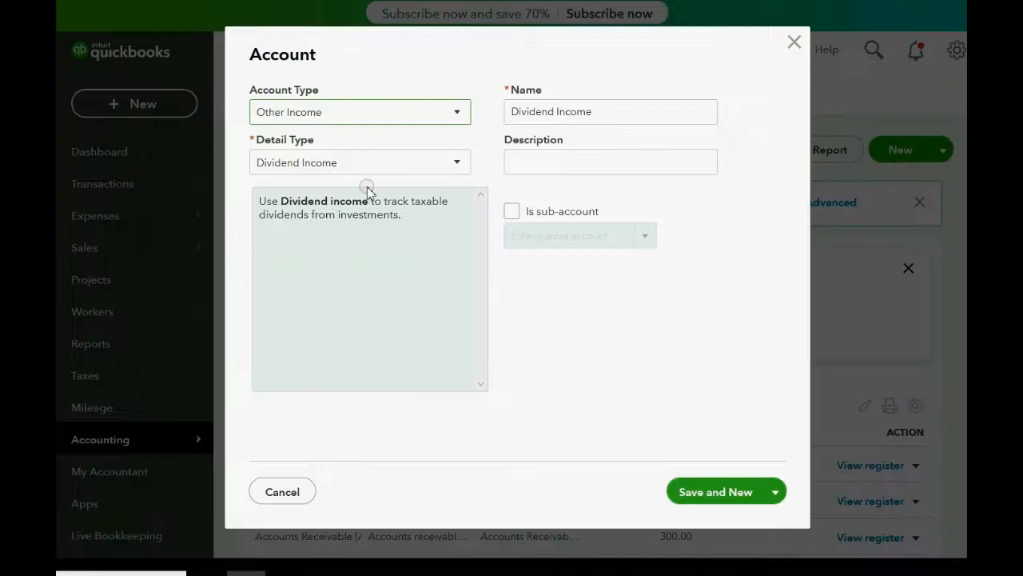
click(367, 173)
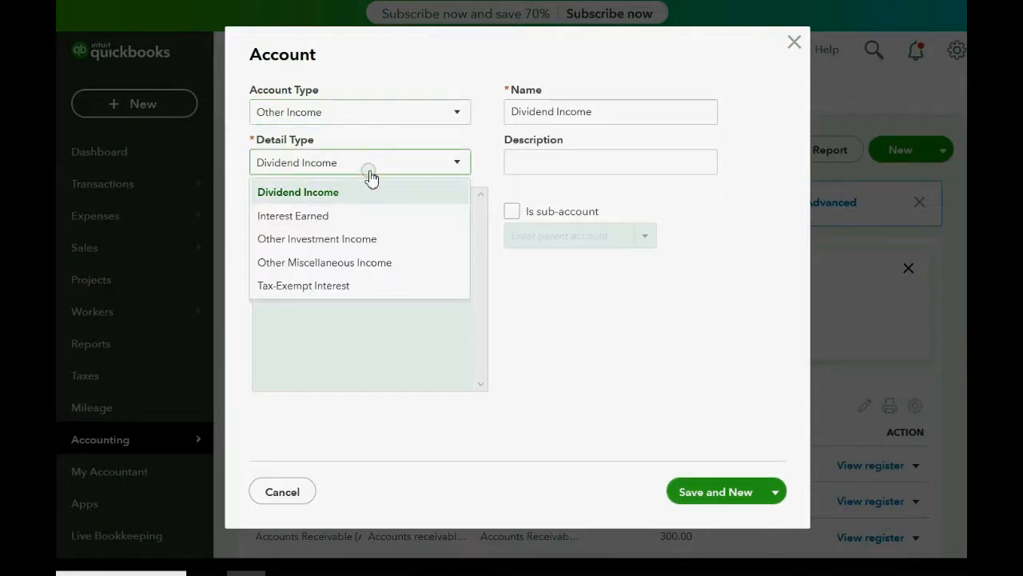
click(352, 266)
- Name the account INCOME FROM INVENTORY DONATED - RECEIVED, then save it and close the account form
drag(680, 114, 466, 112)
text(INC)
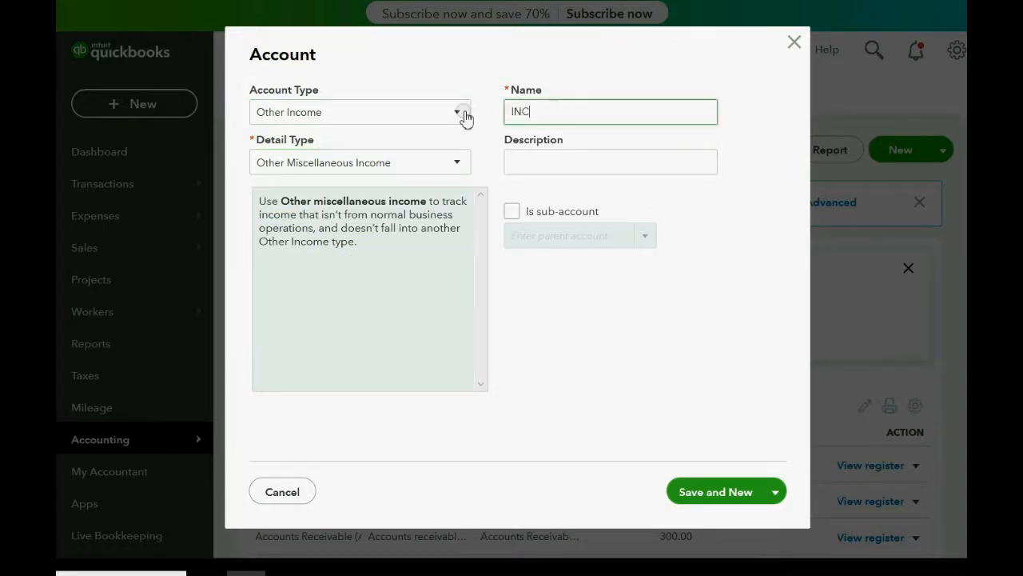
text(OME FROM INVENTORY DONAT)
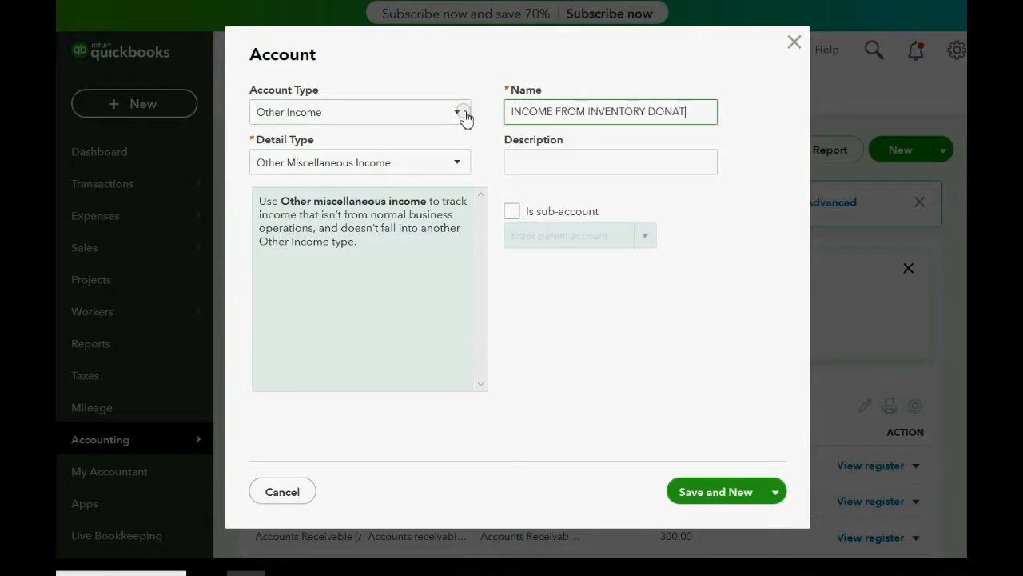
text(ED - RECEIVED)
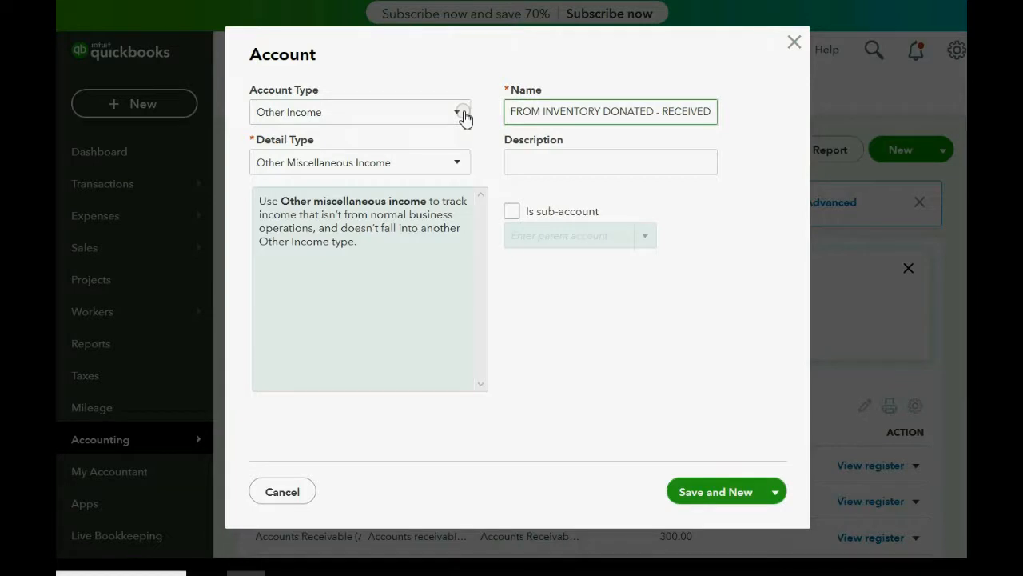
click(776, 492)
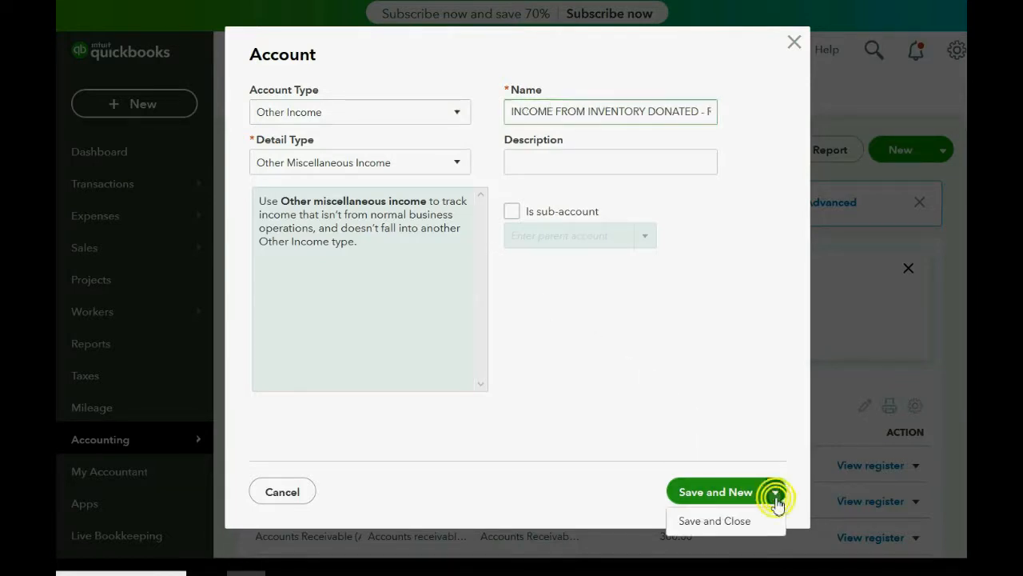
click(736, 520)
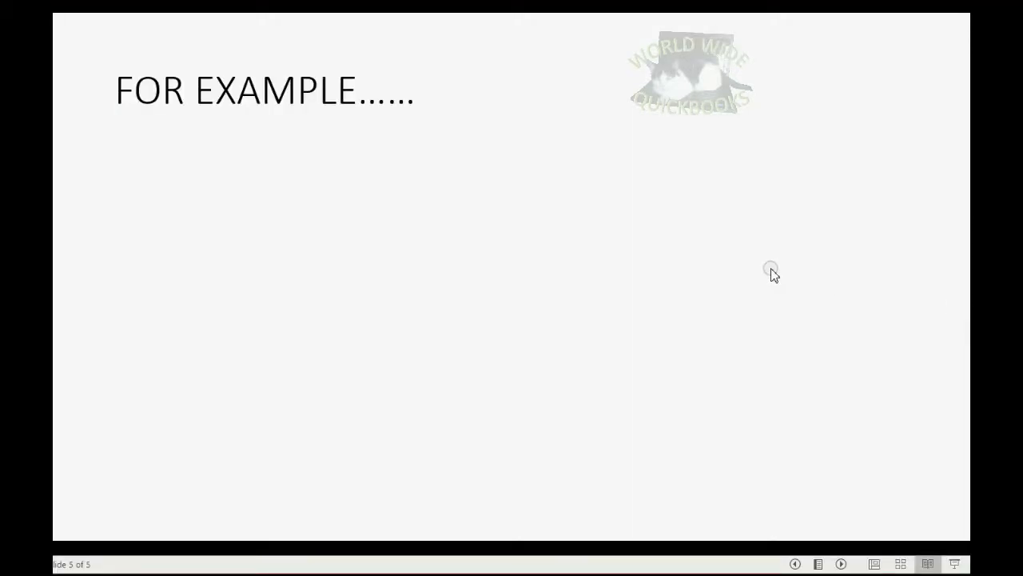
click(772, 272)
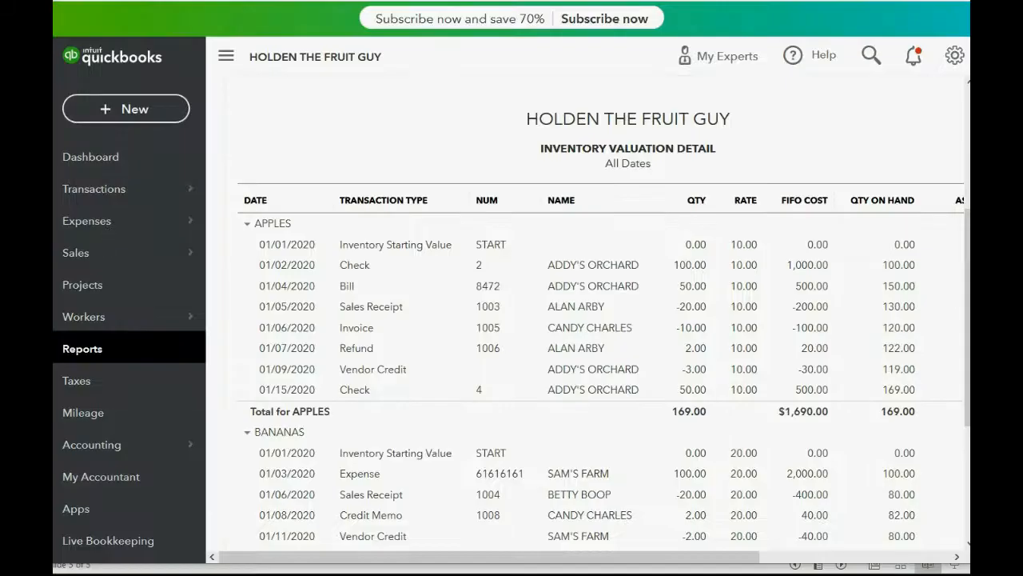
- Open the custom Inventory Valuation Detail report and examine the quantities and asset values of APPLES and BANANAS
click(96, 354)
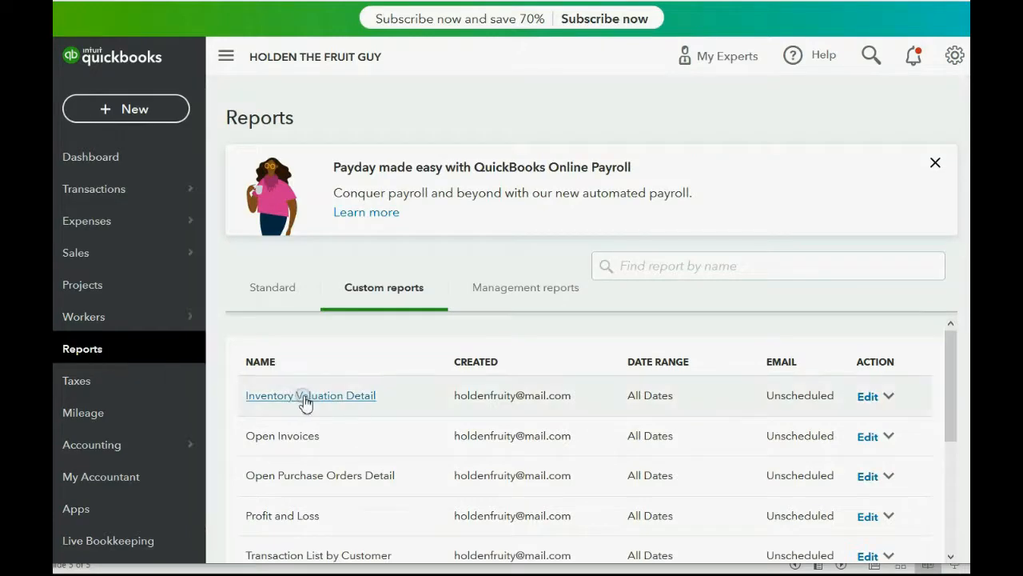
click(304, 398)
scroll(327, 374, down, 6)
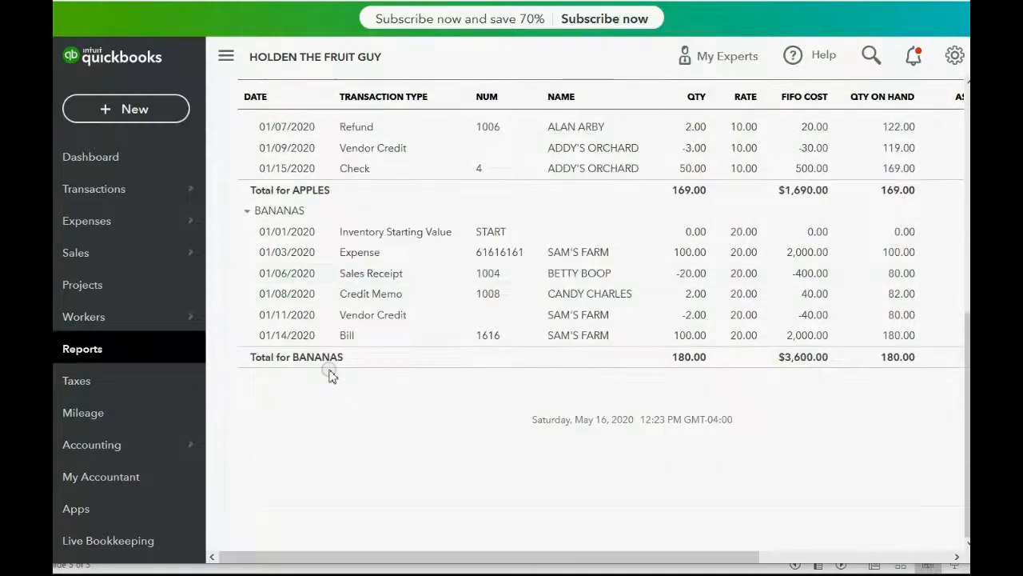
scroll(333, 369, up, 2)
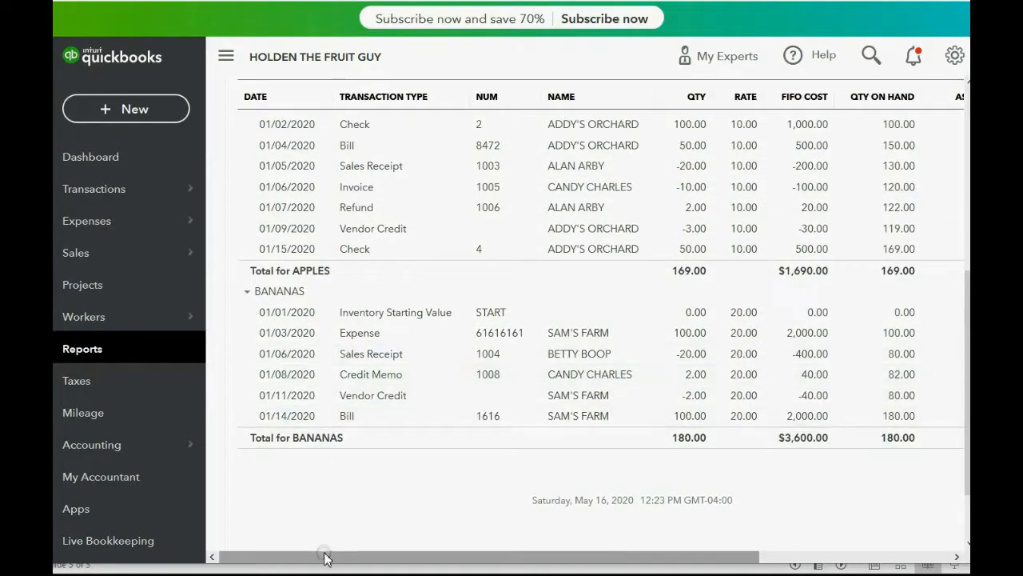
drag(325, 557, 384, 561)
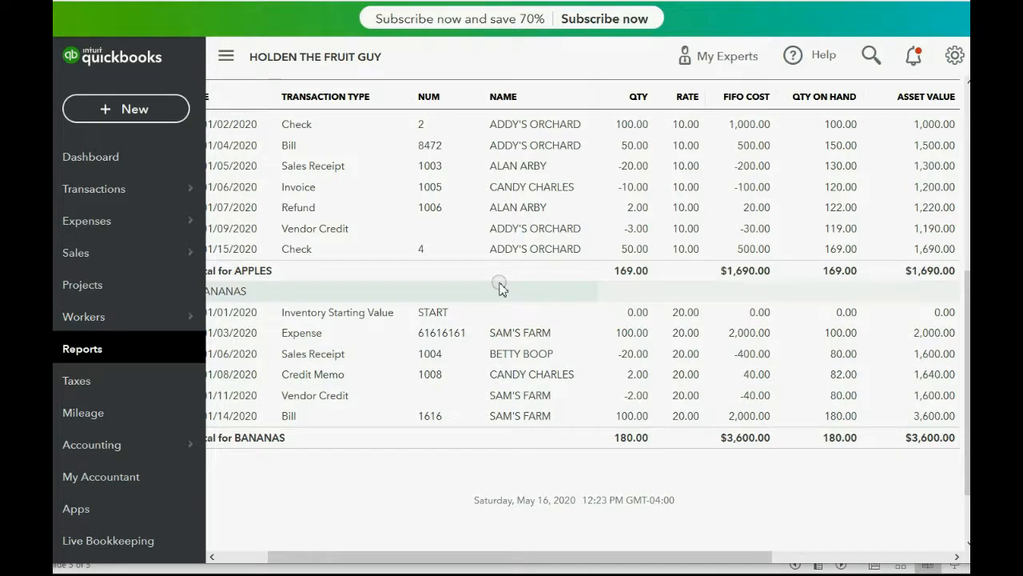
- Start a new inventory quantity adjustment and date it 01/16/2020
click(122, 112)
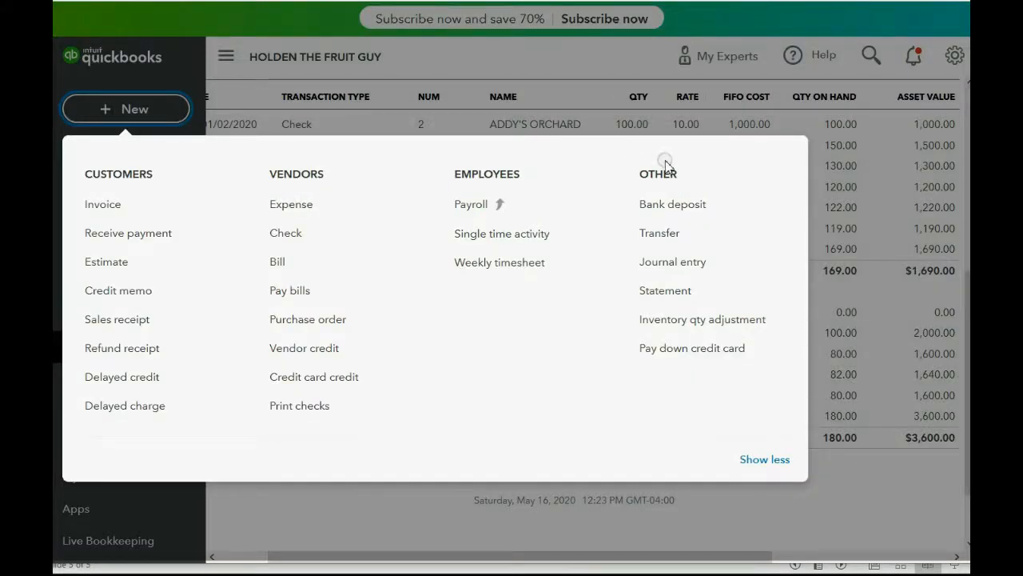
click(667, 323)
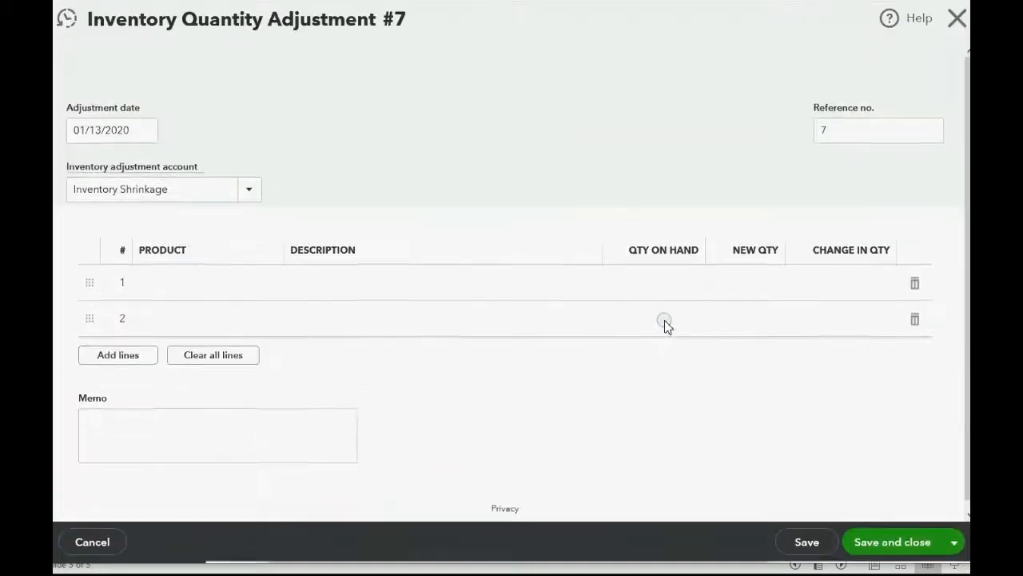
click(144, 132)
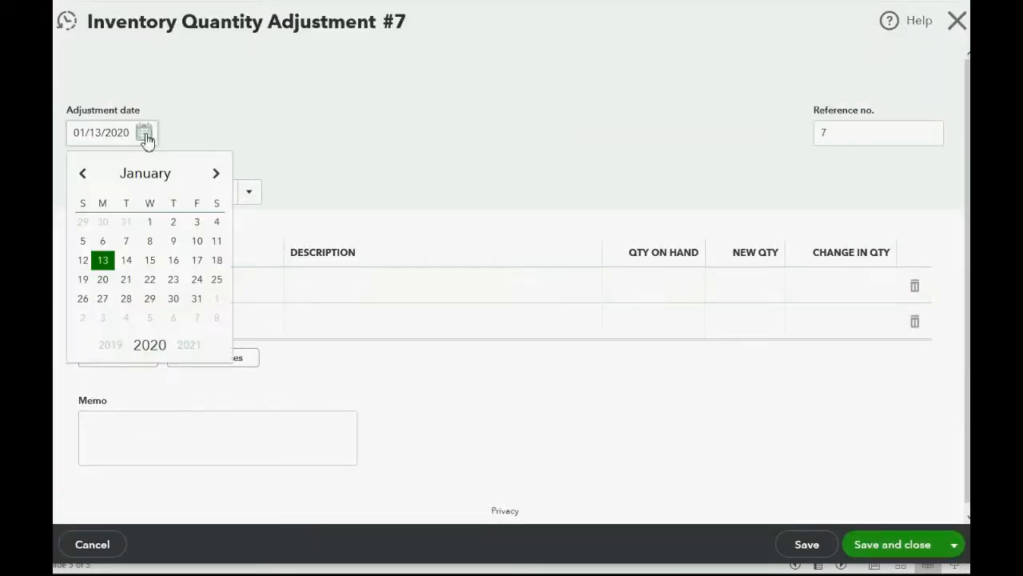
click(174, 261)
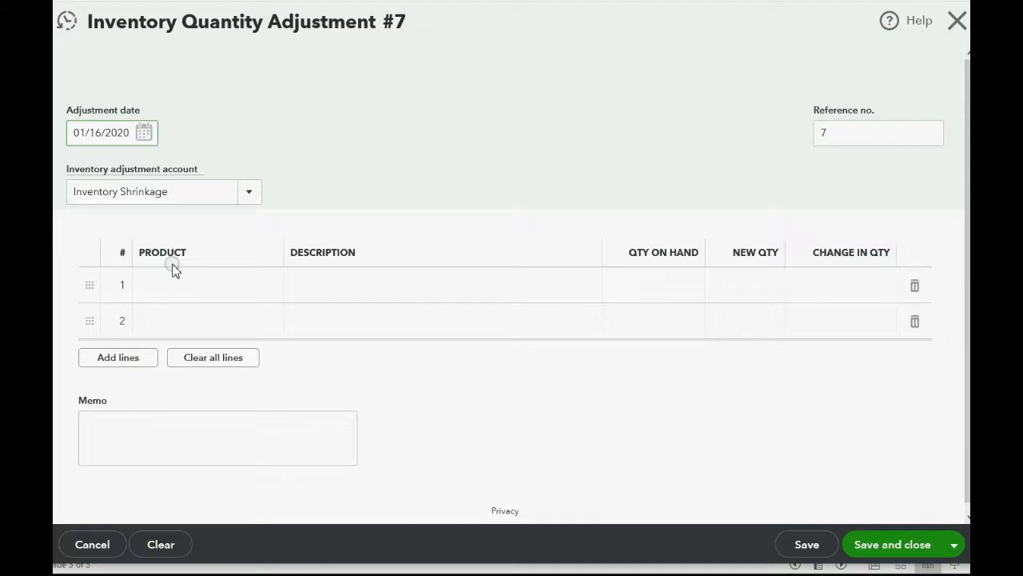
- Set the inventory adjustment account to LOSS ON INVENTORY SPOILAGE
click(236, 190)
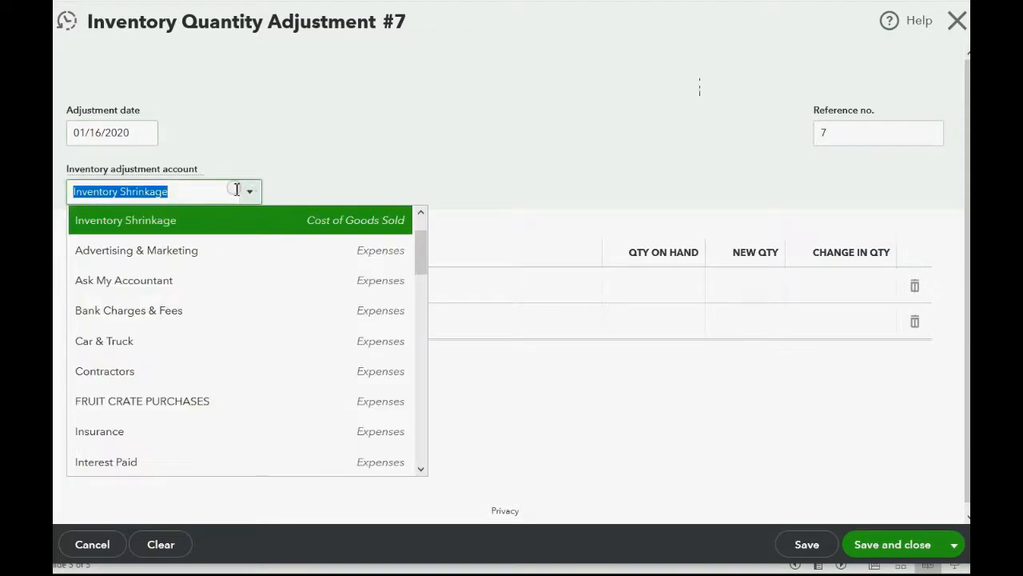
scroll(234, 256, down, 7)
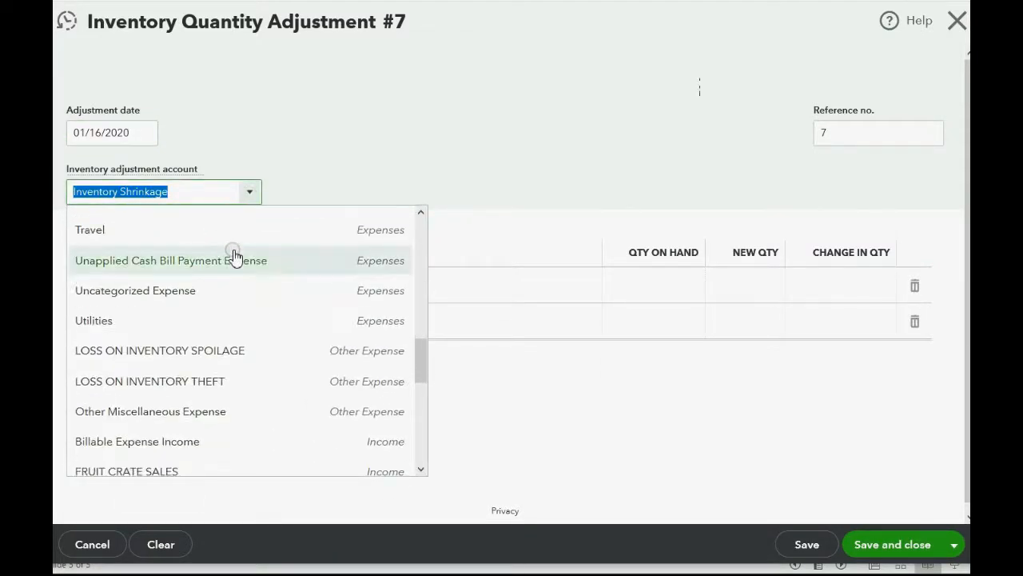
scroll(233, 256, down, 5)
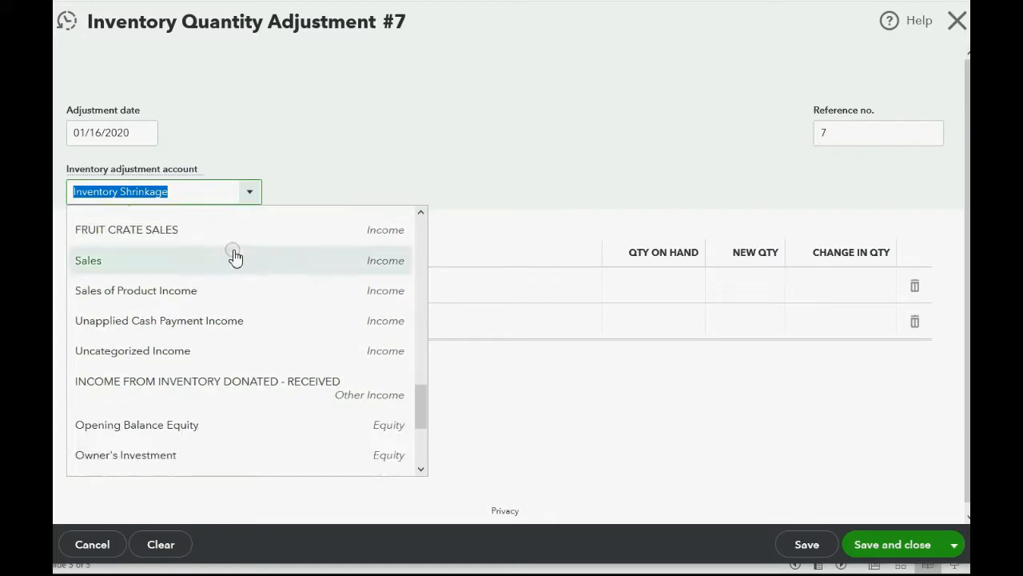
scroll(234, 256, up, 1)
scroll(235, 256, up, 3)
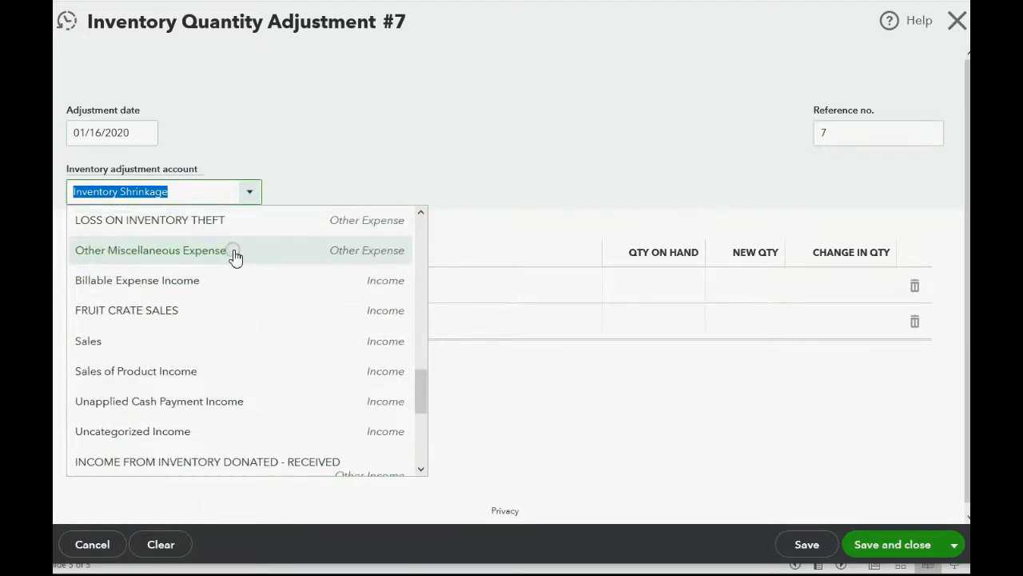
scroll(235, 256, up, 1)
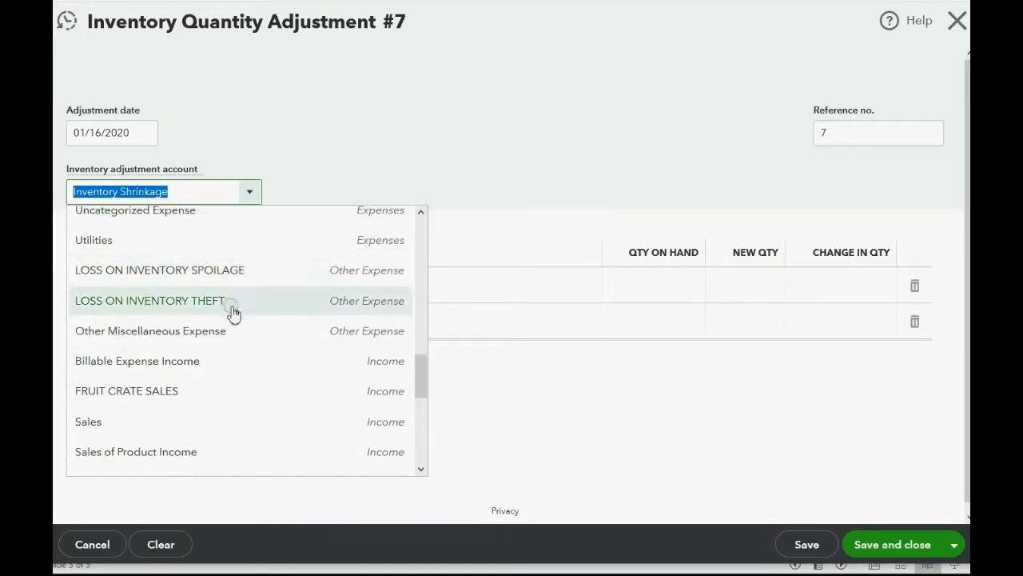
click(240, 276)
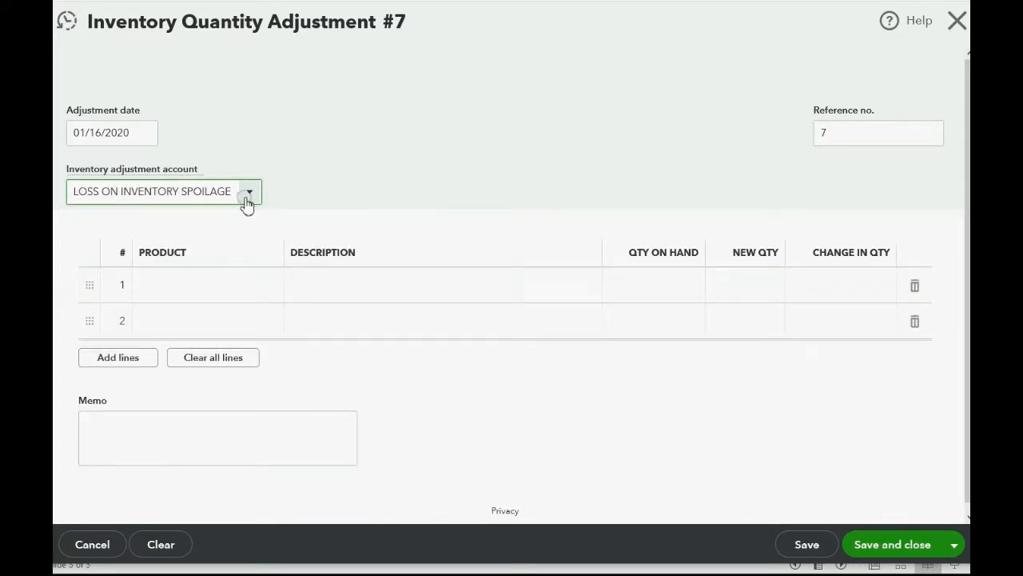
- Choose BANANAS as the product on the adjustment's first line
click(204, 277)
click(277, 290)
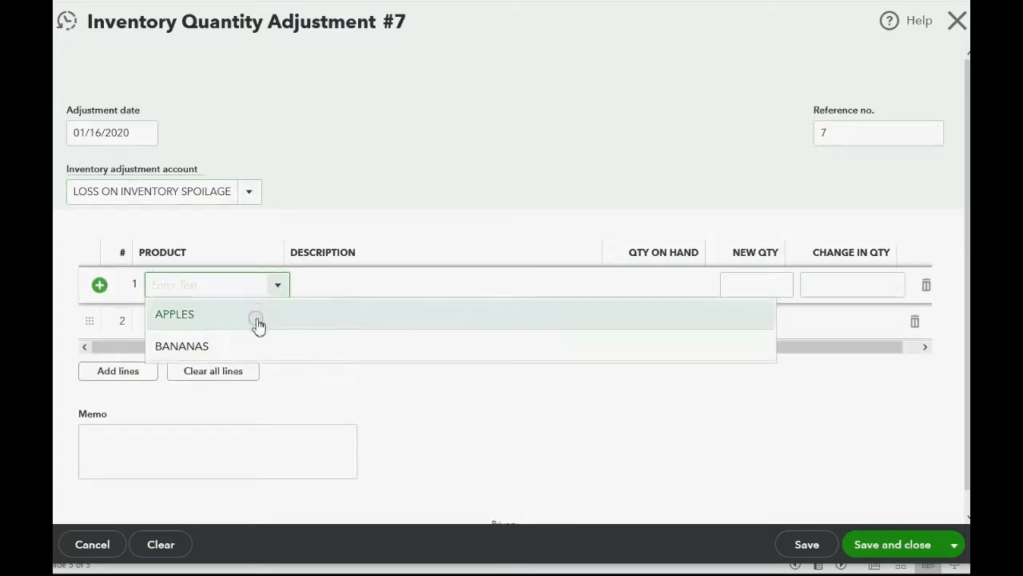
click(232, 352)
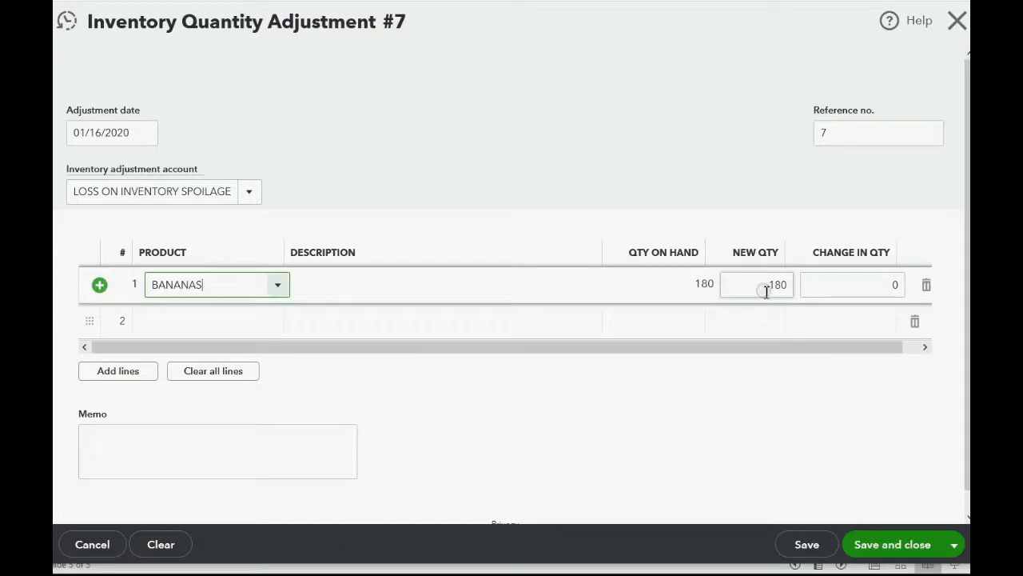
- Enter a change in quantity of -10 for BANANAS, and reset it to 0
click(861, 286)
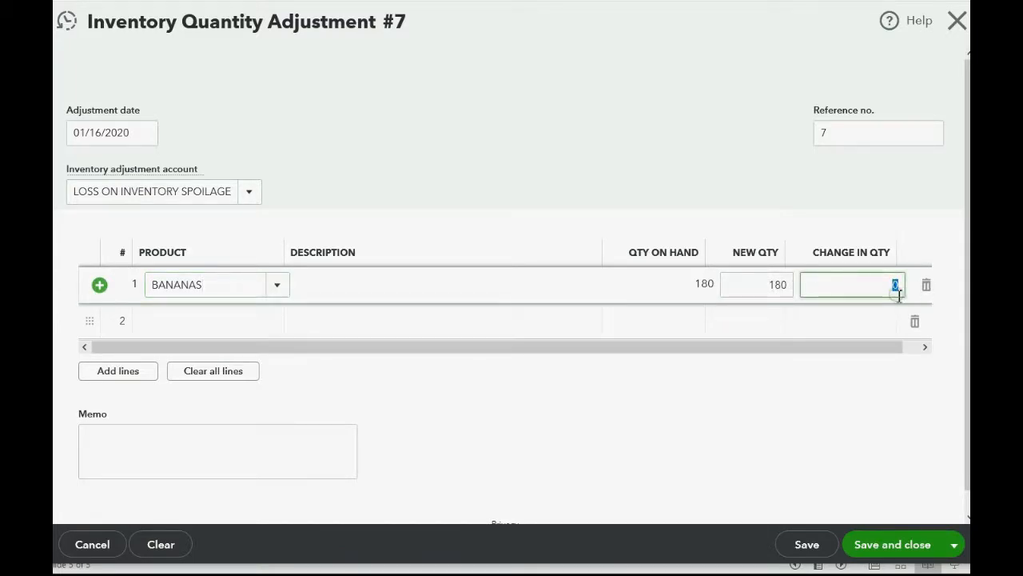
key(BackSpace)
text(-10)
key(Tab)
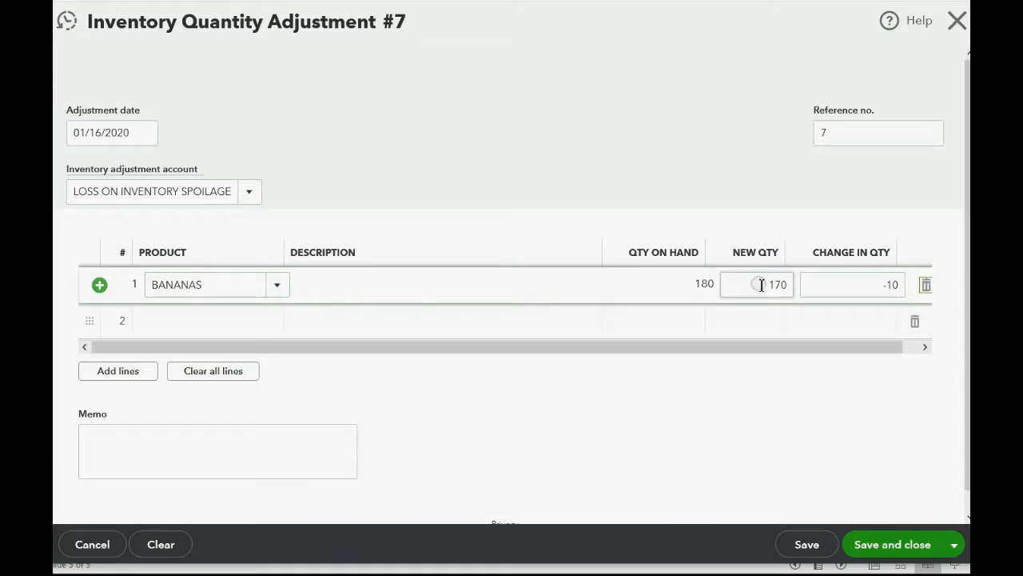
drag(762, 285, 799, 287)
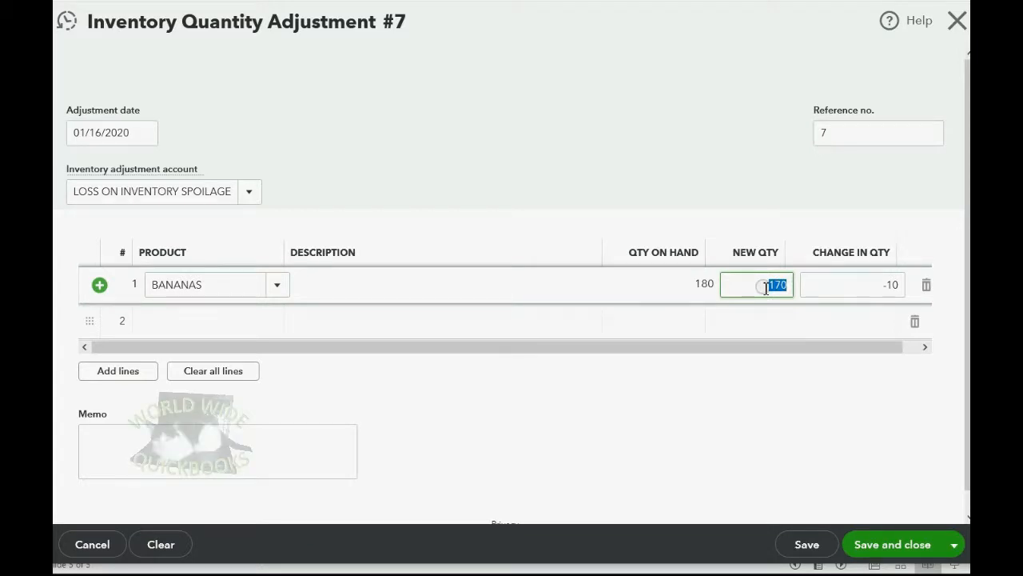
drag(898, 285, 888, 289)
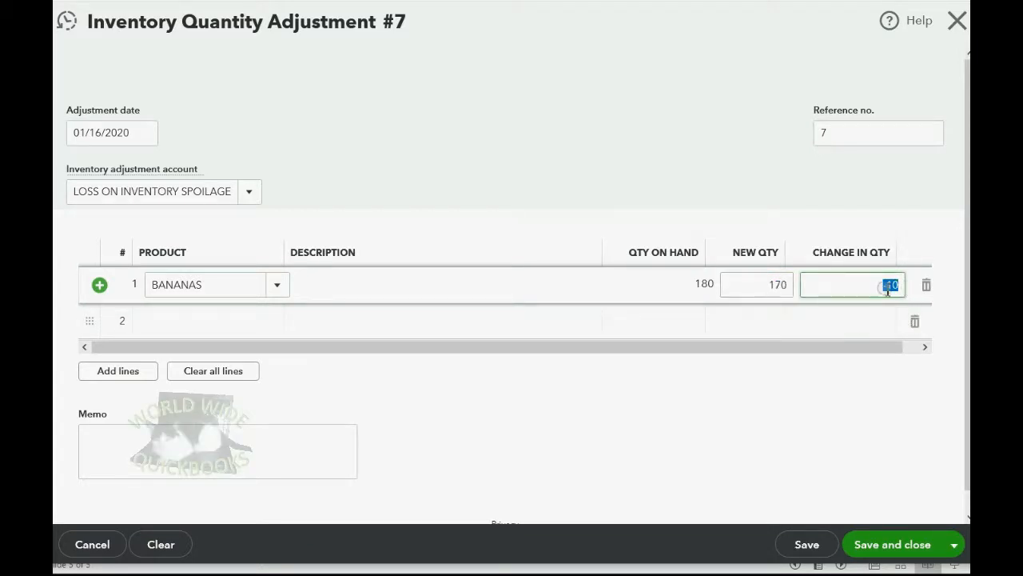
text(0)
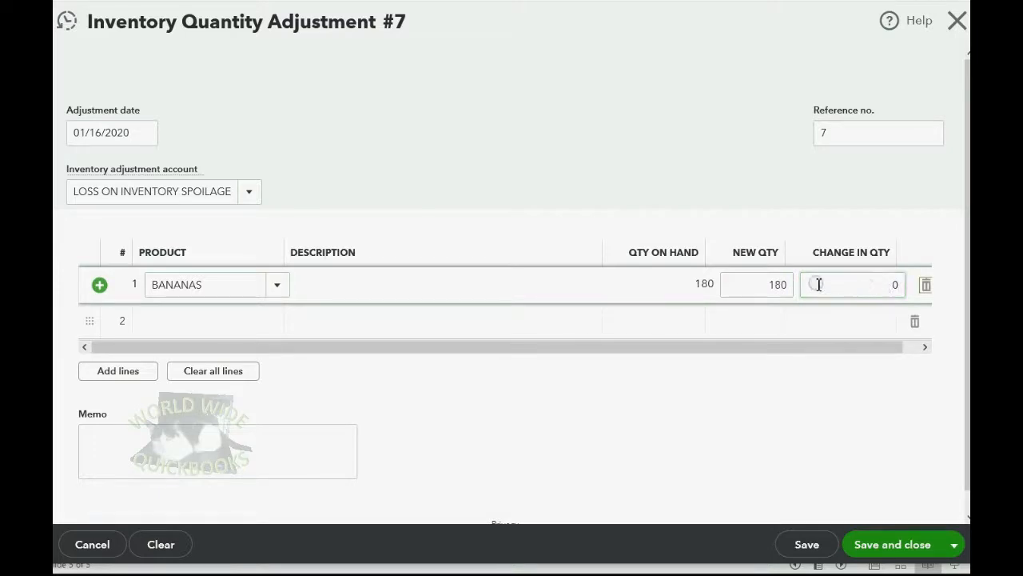
- Set the new quantity for BANANAS to 170, and save and close the adjustment
click(771, 285)
double_click(775, 284)
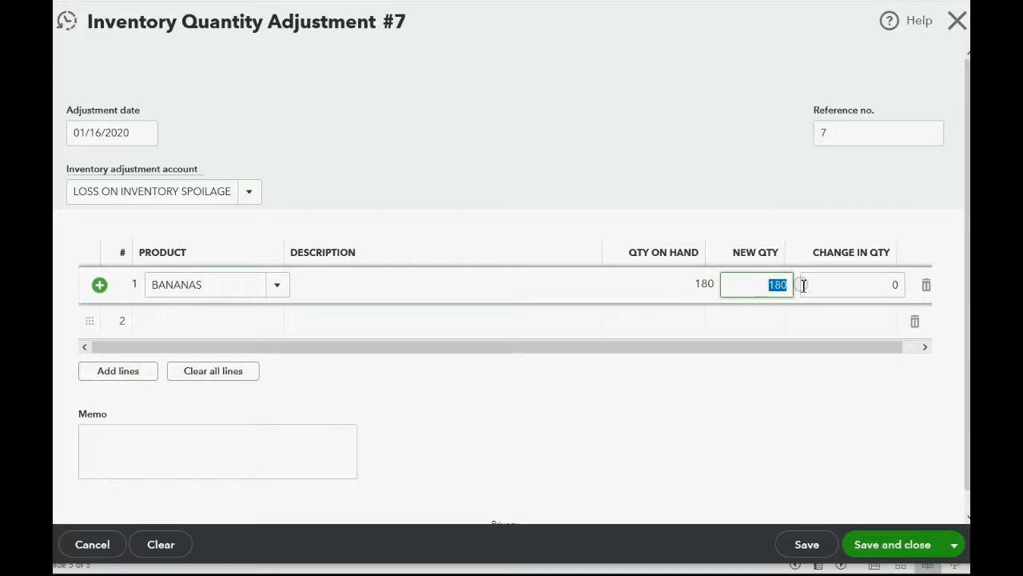
text(170)
key(Tab)
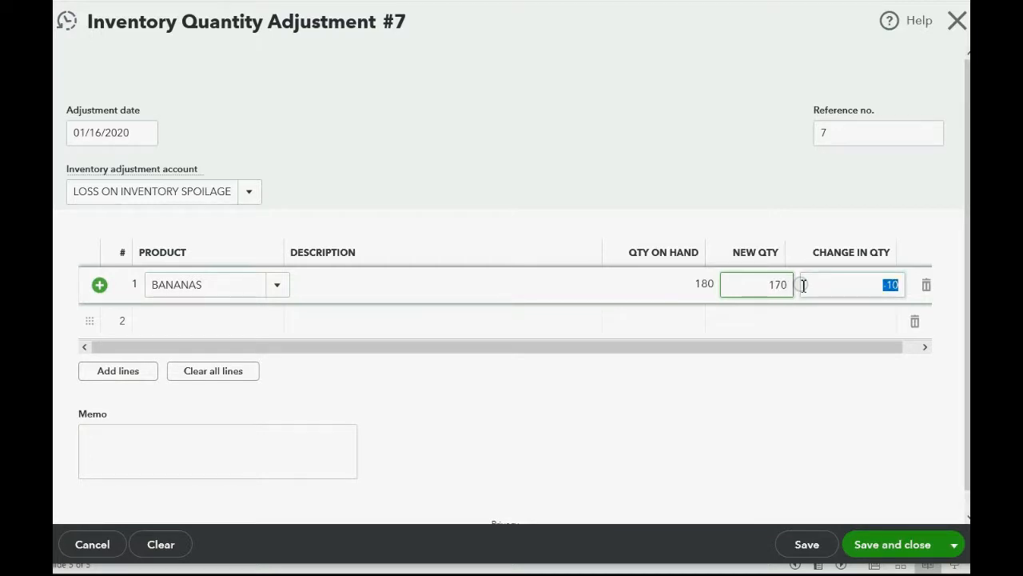
click(628, 93)
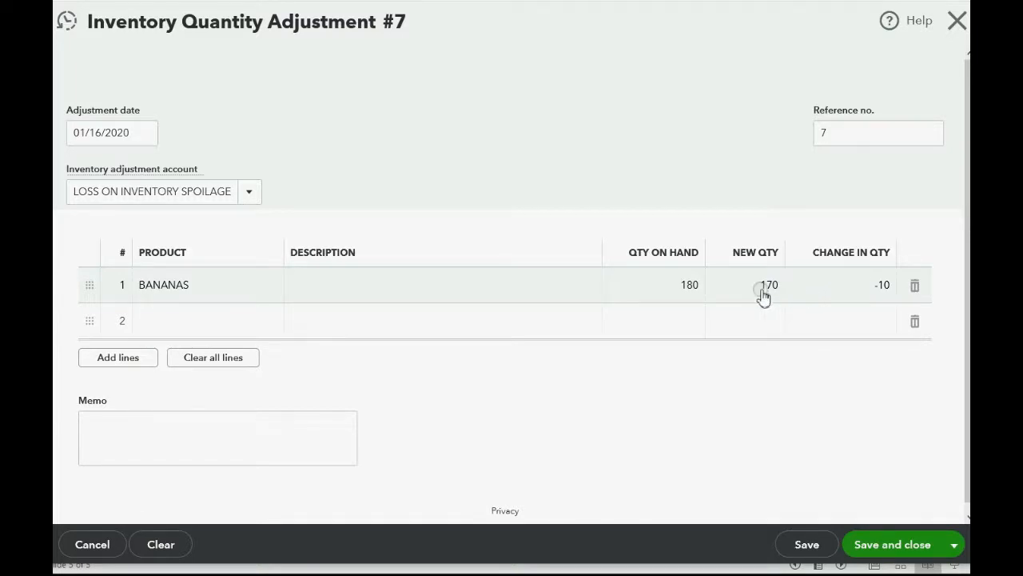
click(897, 545)
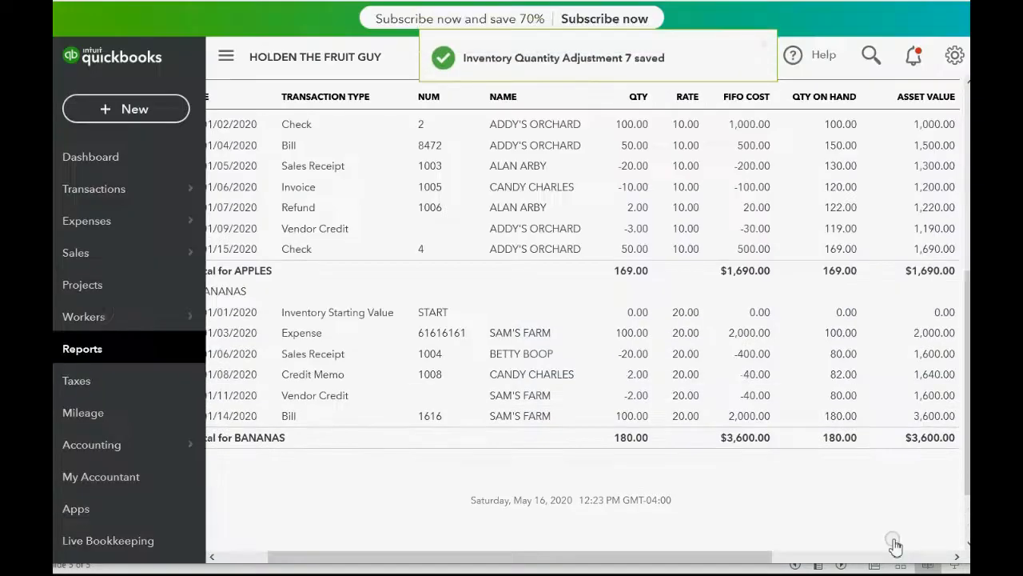
- Review the adjustment in the inventory valuation report, and check the LOSS ON INVENTORY SPOILAGE balance in the custom Trial Balance report
scroll(730, 380, down, 5)
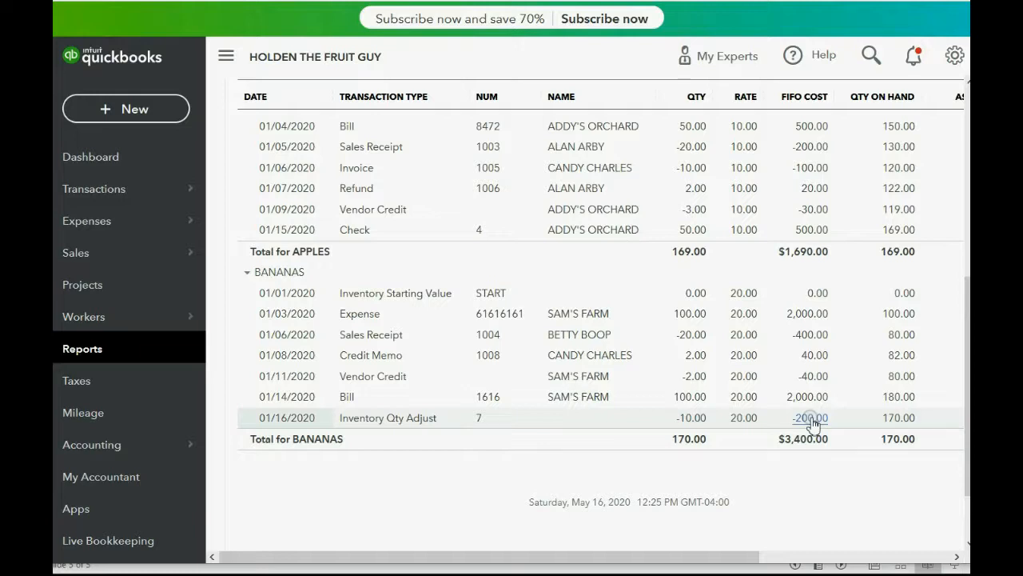
click(121, 350)
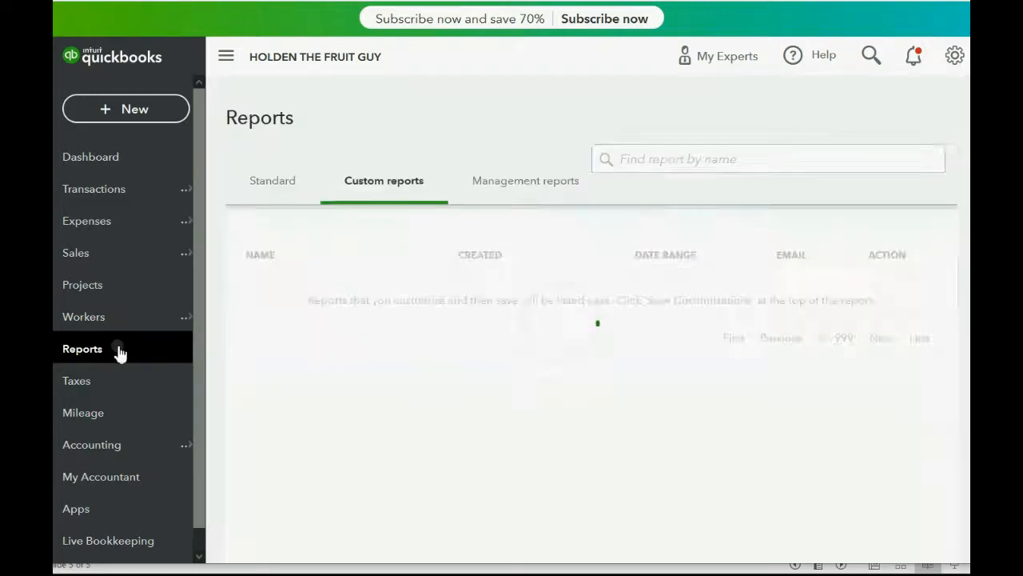
scroll(354, 408, down, 2)
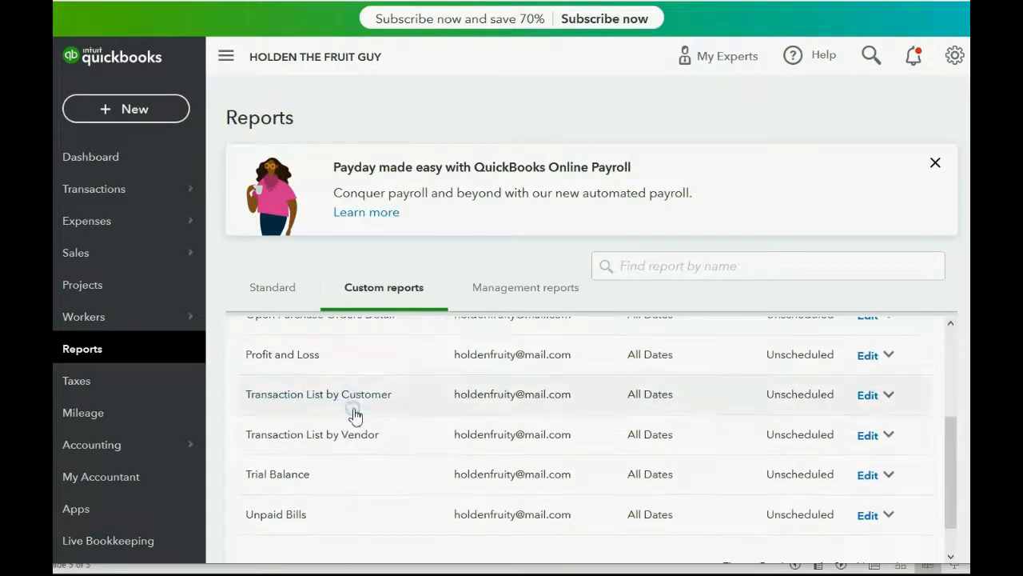
click(286, 475)
scroll(459, 312, down, 2)
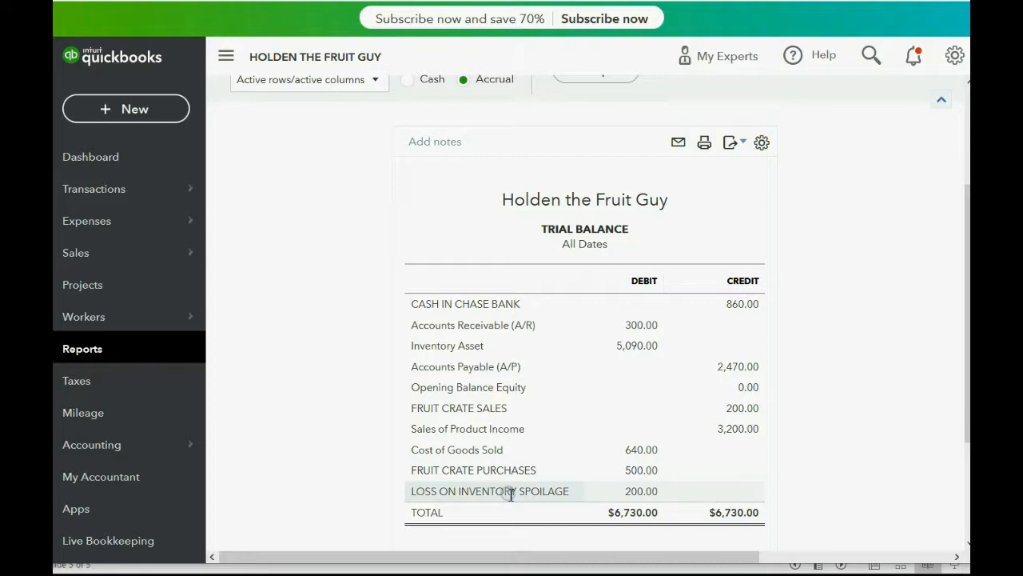
click(631, 497)
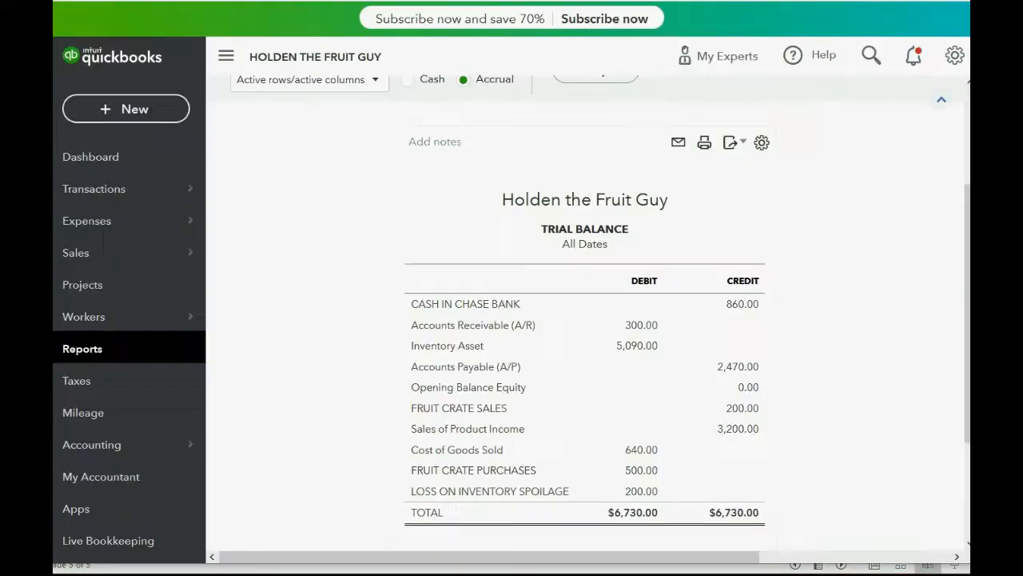
- Start another inventory quantity adjustment and date it 01/17/2020
click(142, 117)
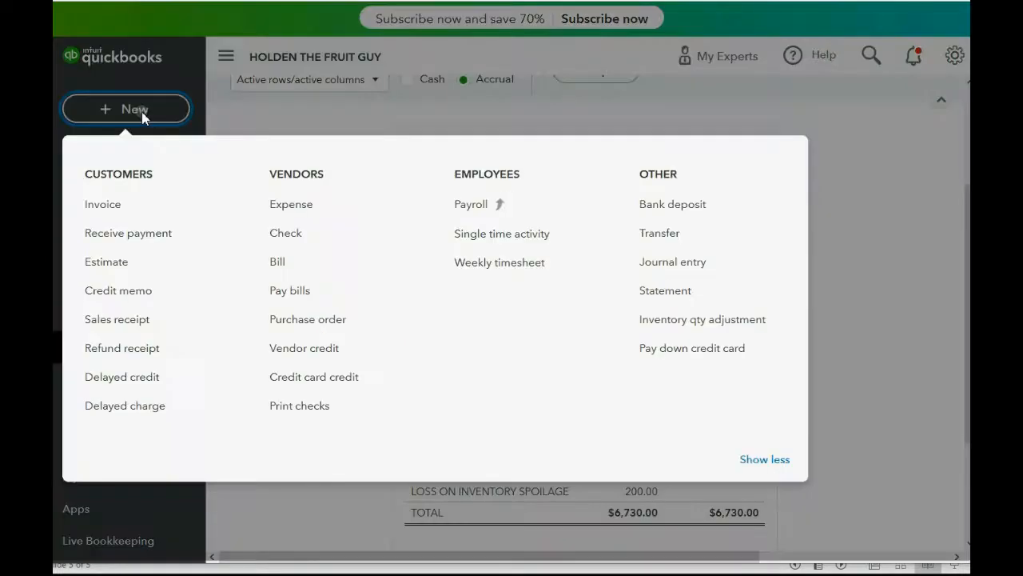
click(650, 322)
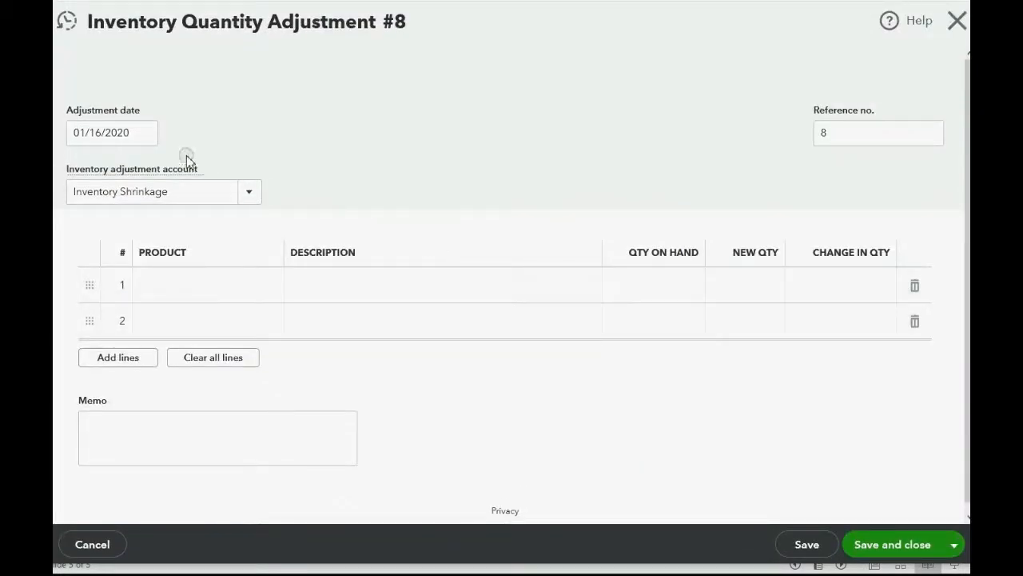
click(145, 136)
click(196, 261)
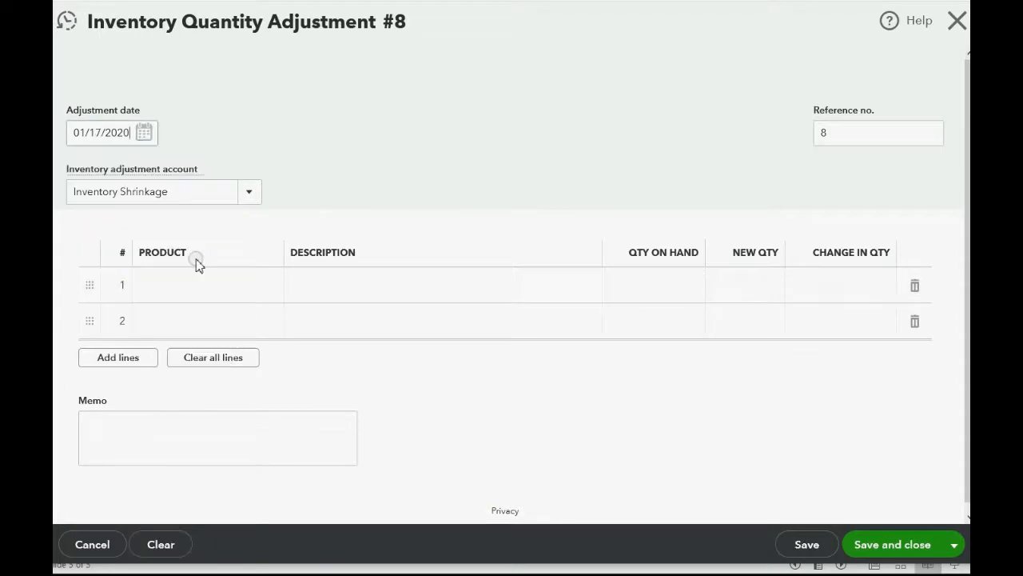
- Set the inventory adjustment account to LOSS ON INVENTORY THEFT
click(249, 193)
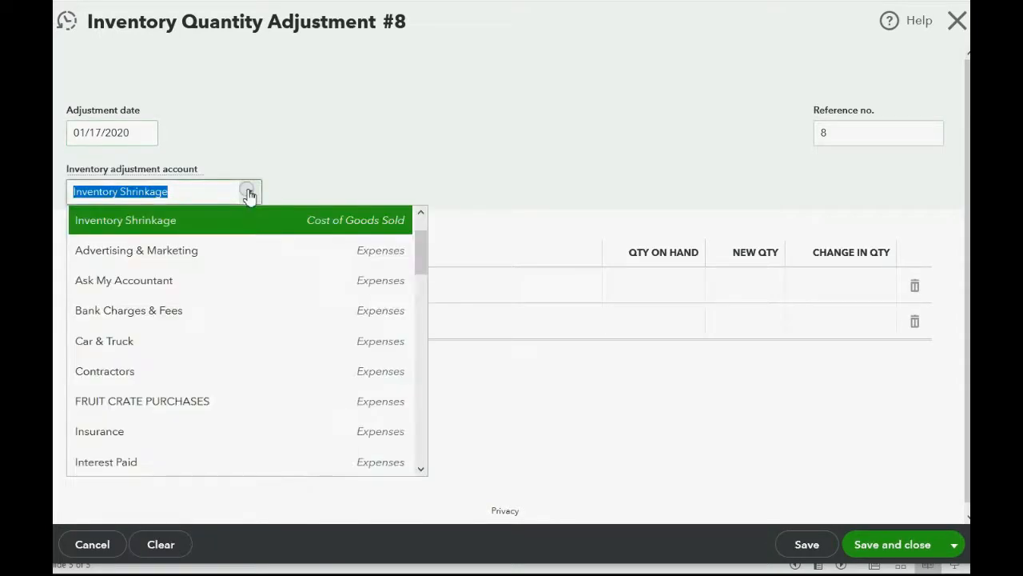
scroll(253, 294, down, 10)
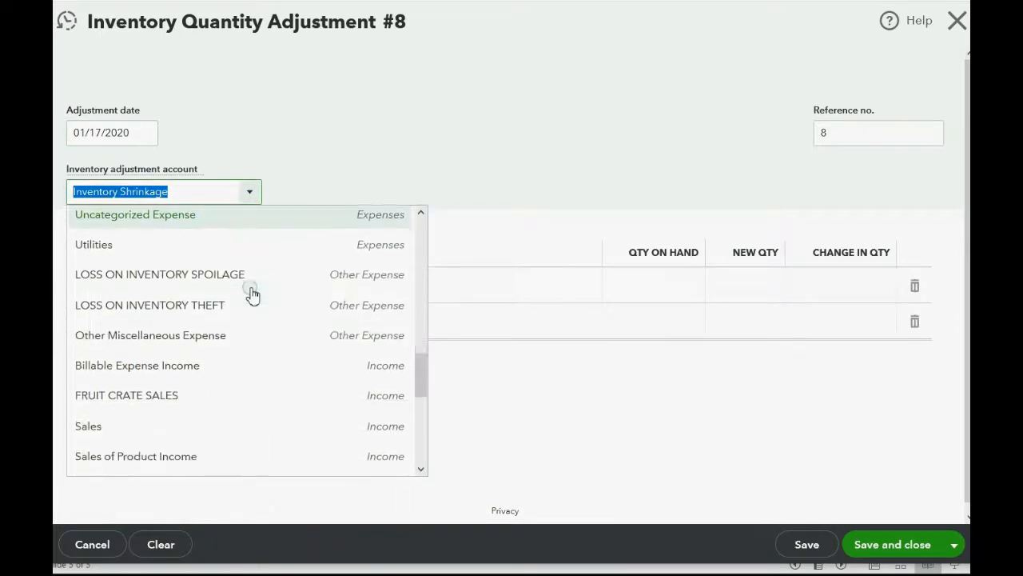
scroll(252, 294, up, 1)
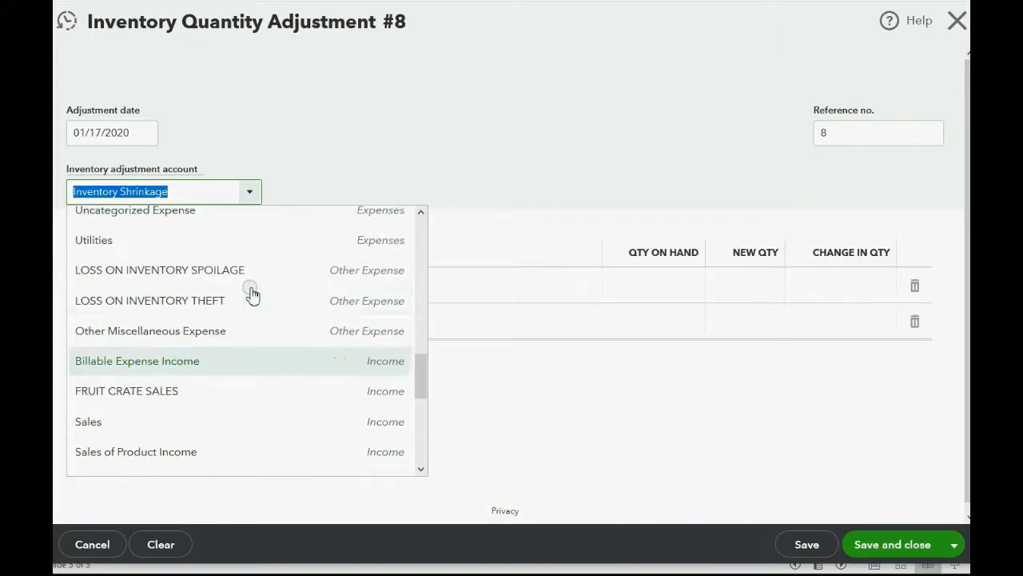
click(246, 301)
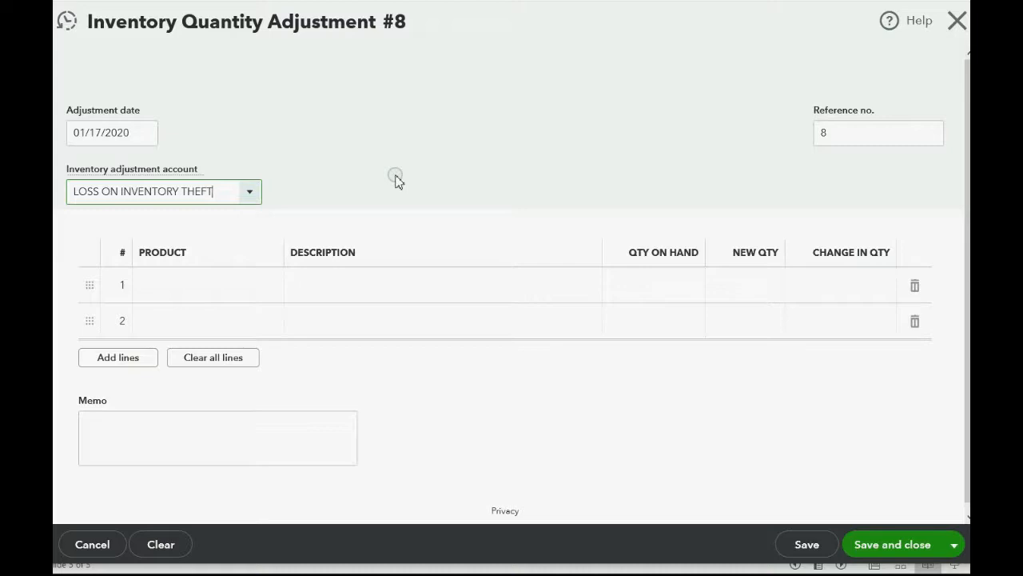
- Add APPLES to the adjustment with a change in quantity of -5, and save and close it
click(228, 574)
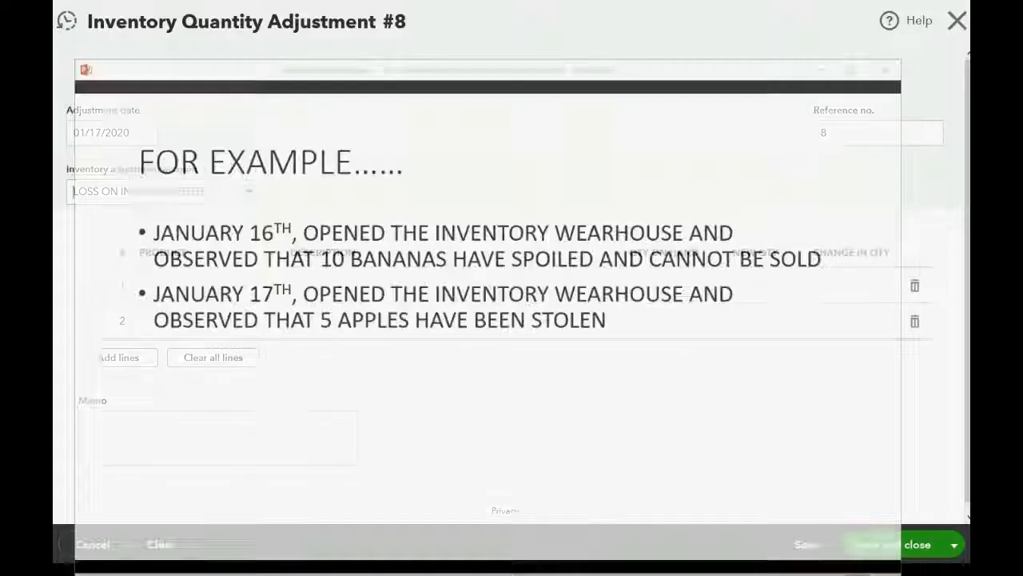
click(224, 288)
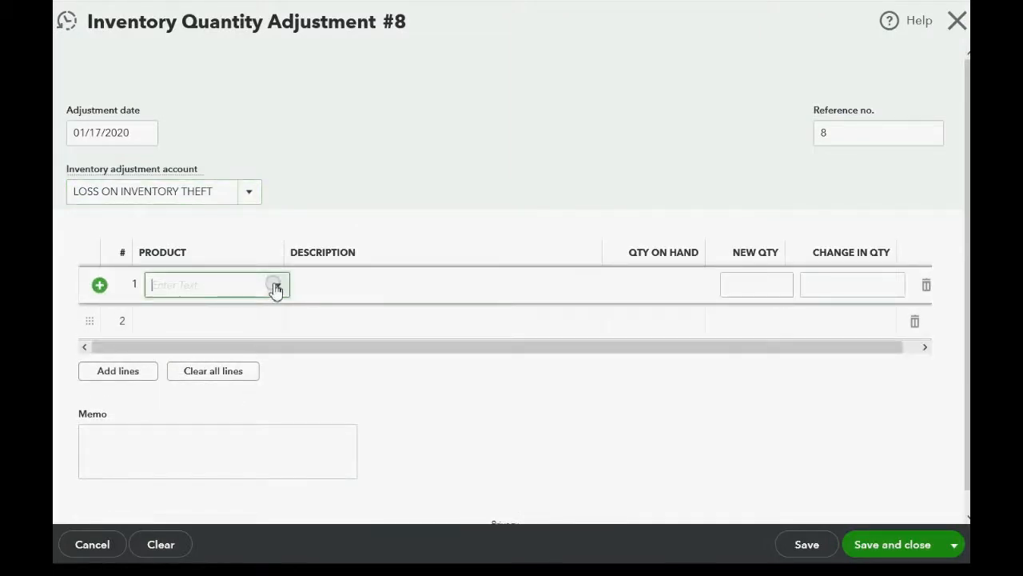
click(276, 285)
click(261, 320)
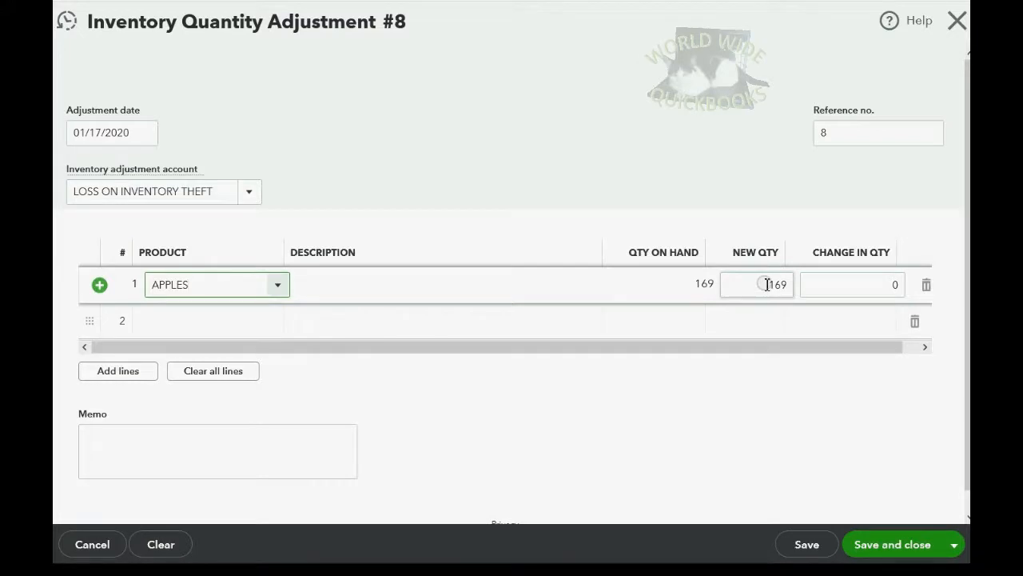
click(844, 280)
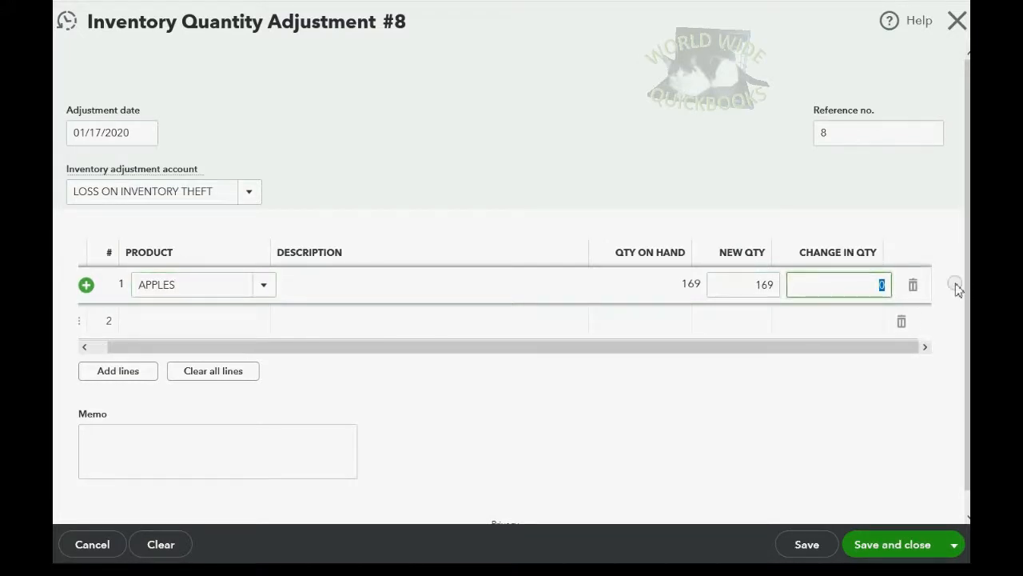
text(-5)
key(Tab)
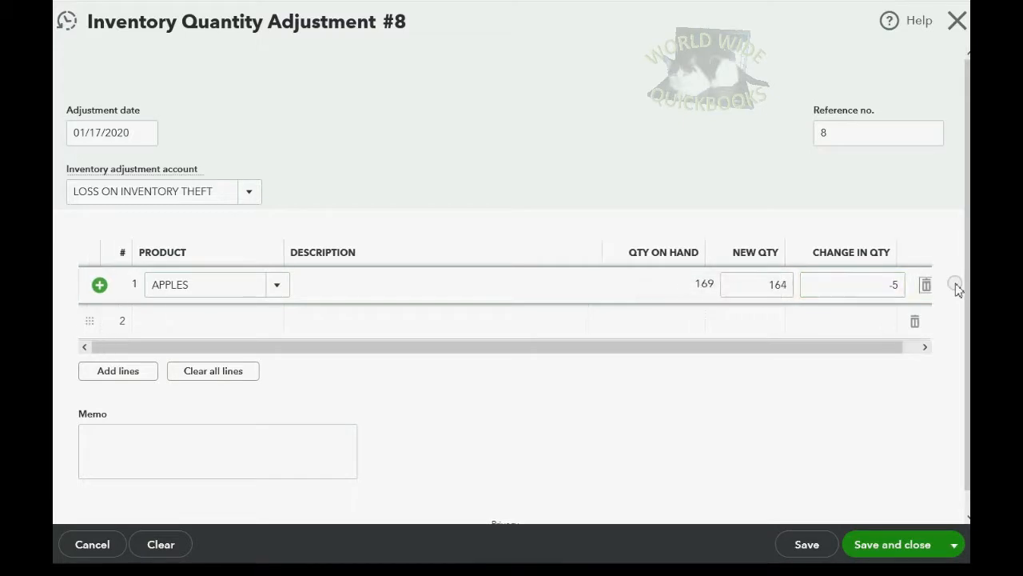
click(775, 286)
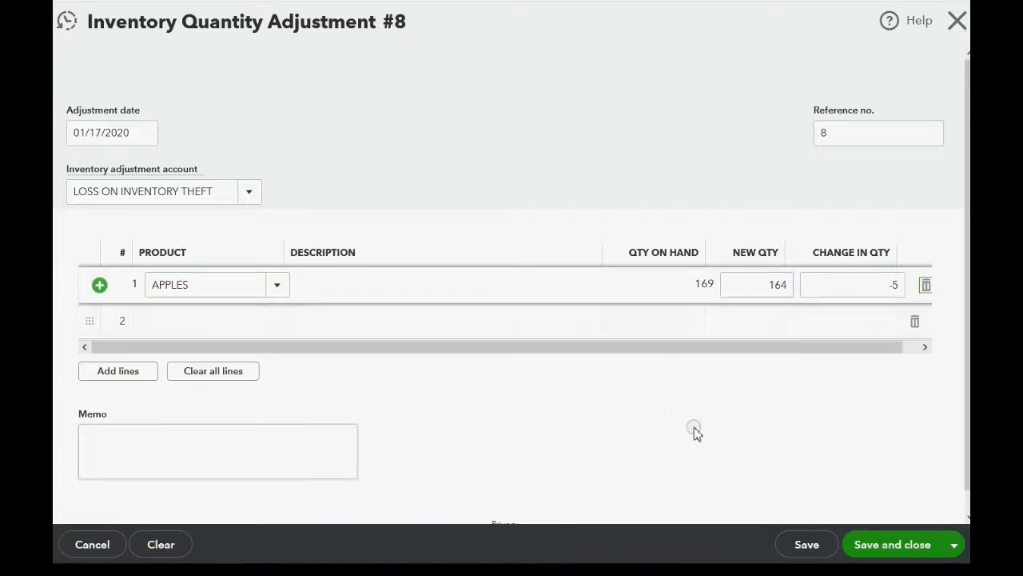
click(871, 545)
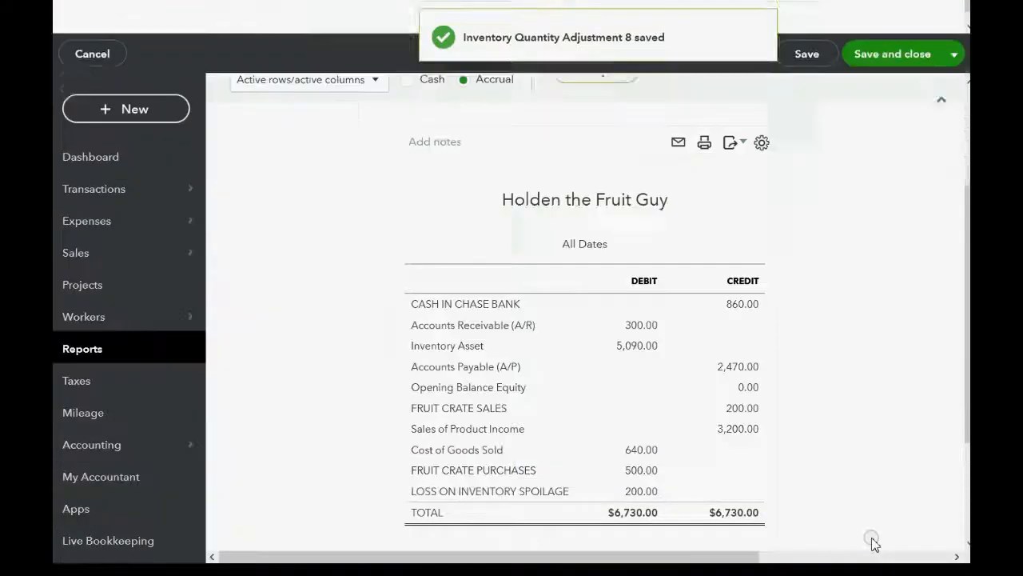
- Check the LOSS ON INVENTORY THEFT balance in the Trial Balance, and review the APPLES adjustment in the custom Inventory Valuation Detail report
scroll(683, 352, down, 2)
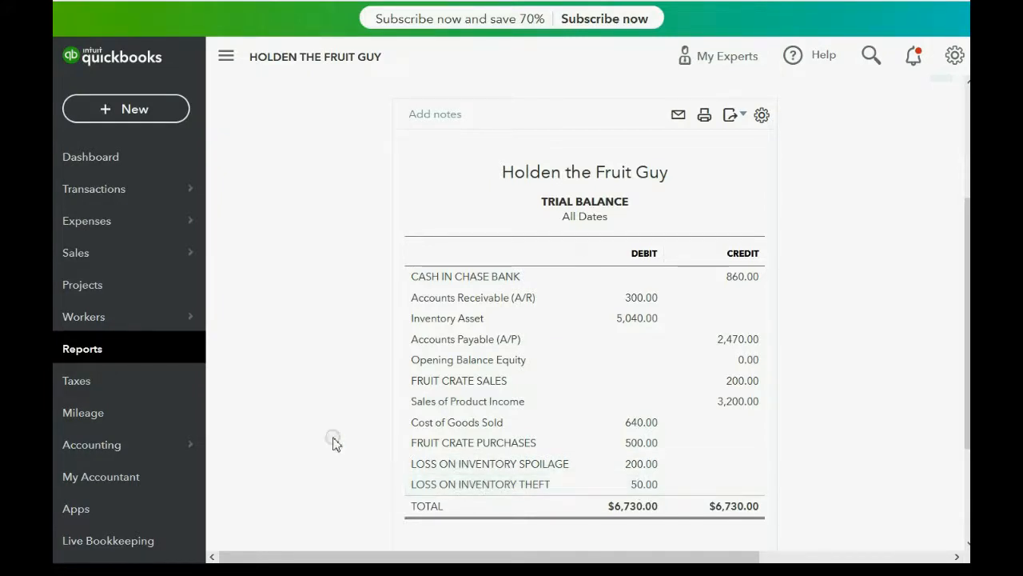
click(94, 349)
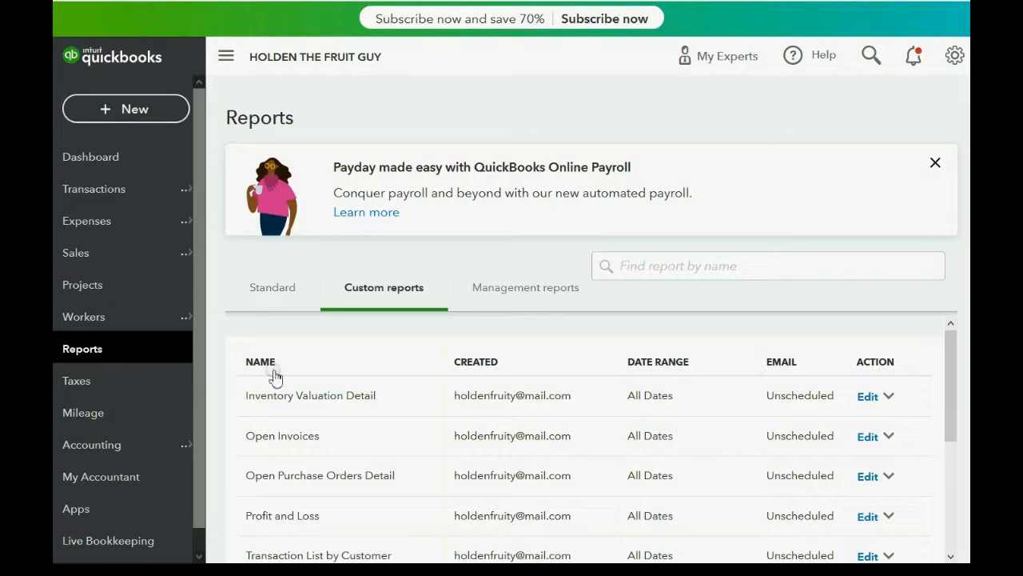
click(333, 396)
scroll(568, 213, down, 6)
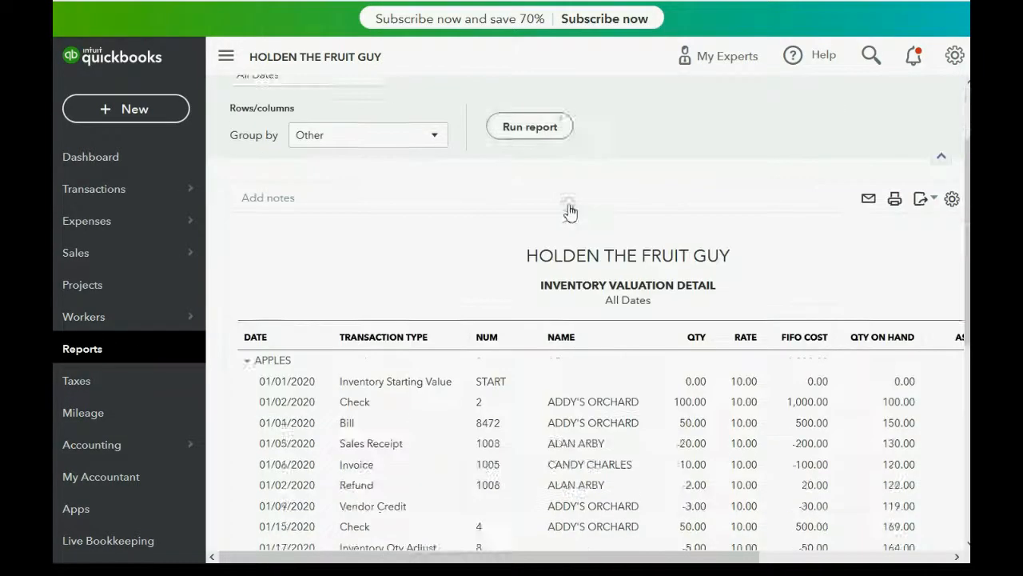
scroll(564, 211, up, 2)
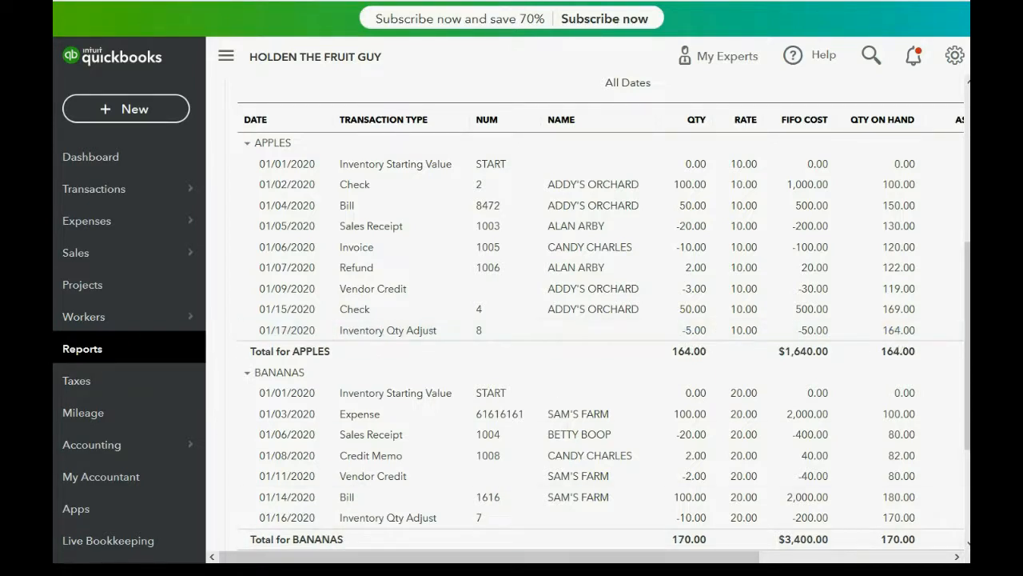
- Switch to the PowerPoint slide show and advance it to read the next example
mouse_move(282, 572)
click(280, 518)
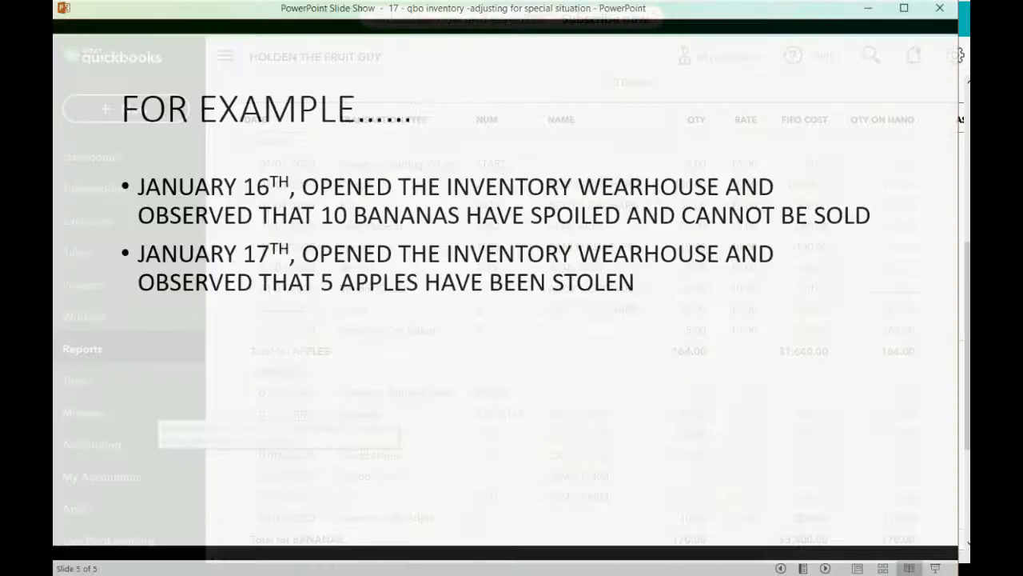
key(Right)
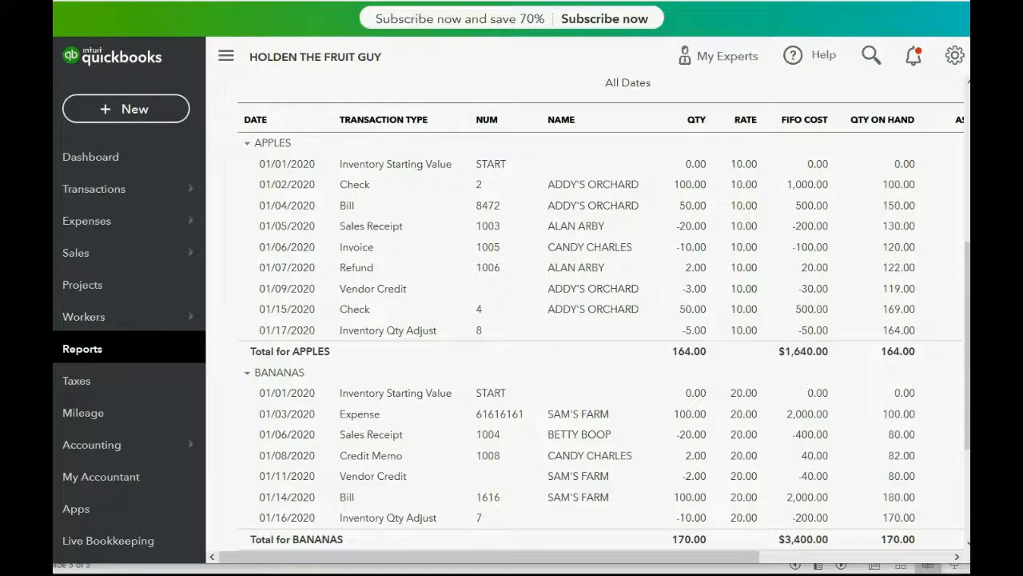
- Back in QuickBooks, start a new inventory quantity adjustment and date it 01/18/2020
click(128, 112)
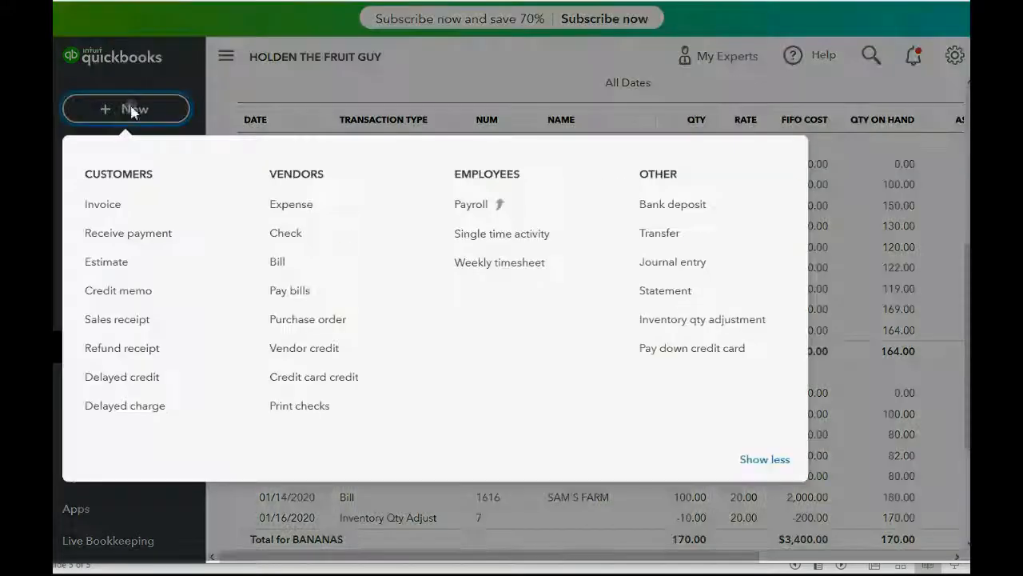
click(672, 327)
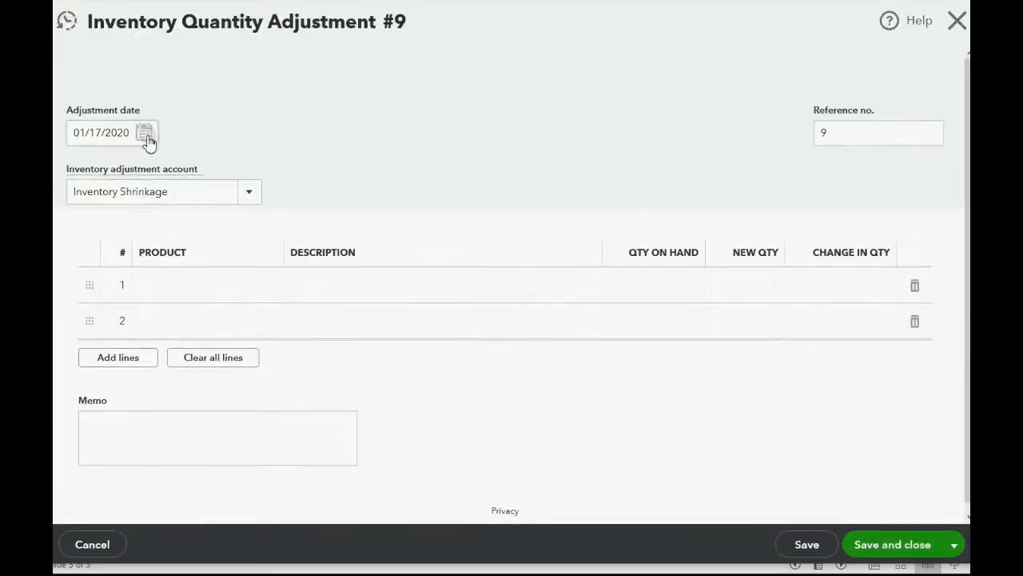
click(147, 137)
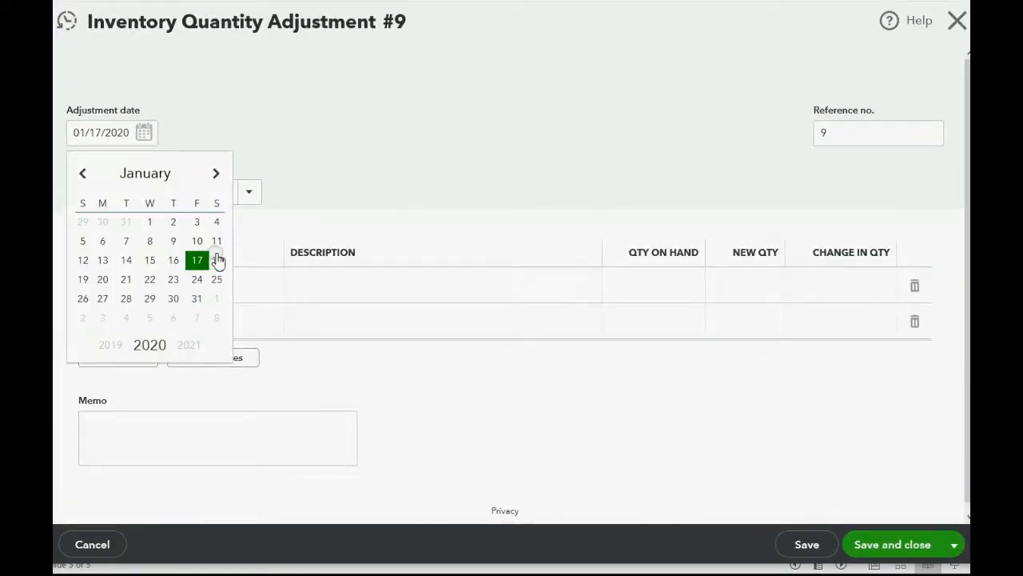
click(217, 259)
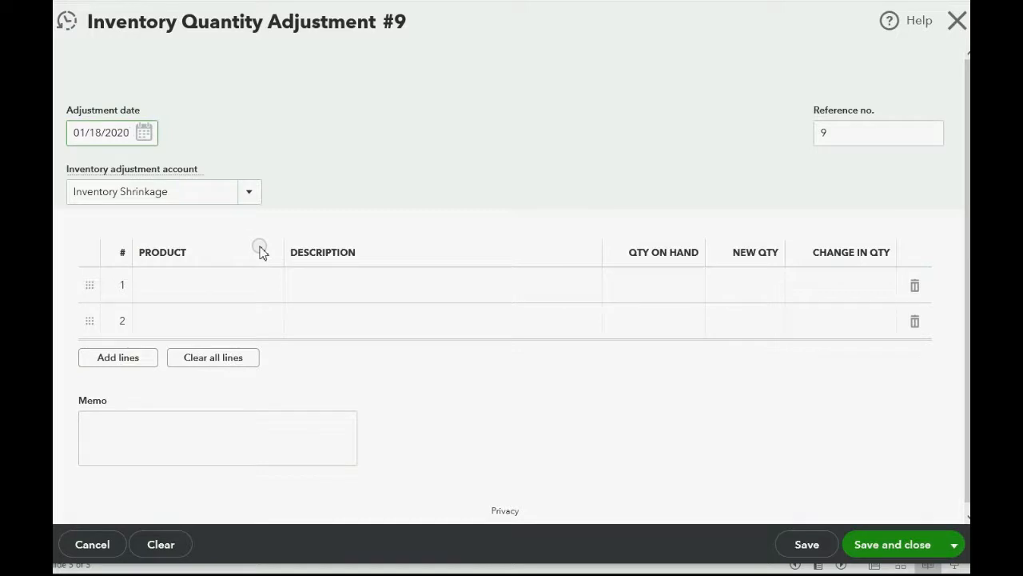
- Set the inventory adjustment account to INCOME FROM INVENTORY DONATED - RECEIVED
click(250, 195)
scroll(270, 304, down, 4)
scroll(270, 304, down, 4)
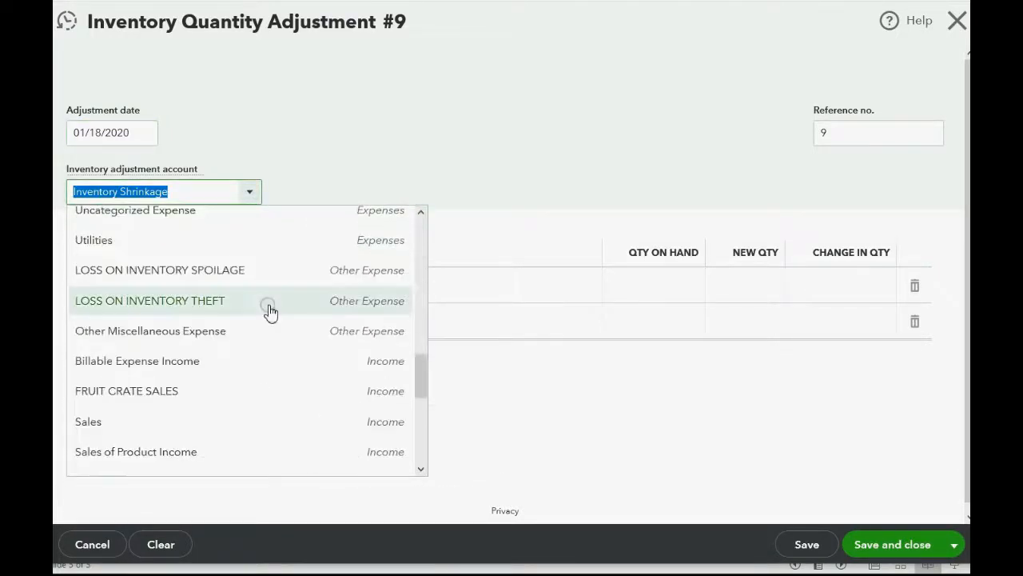
scroll(266, 362, down, 4)
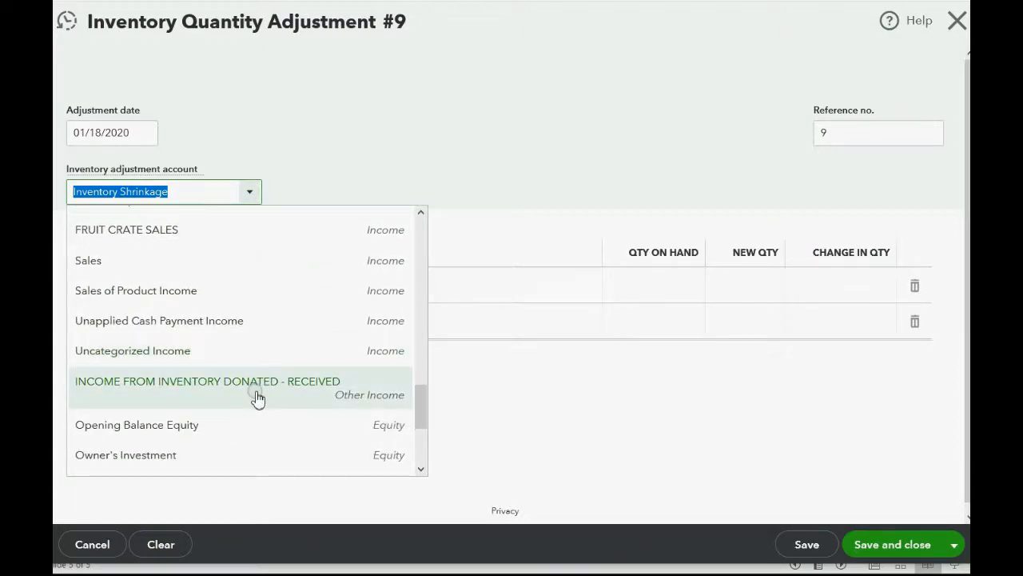
click(257, 399)
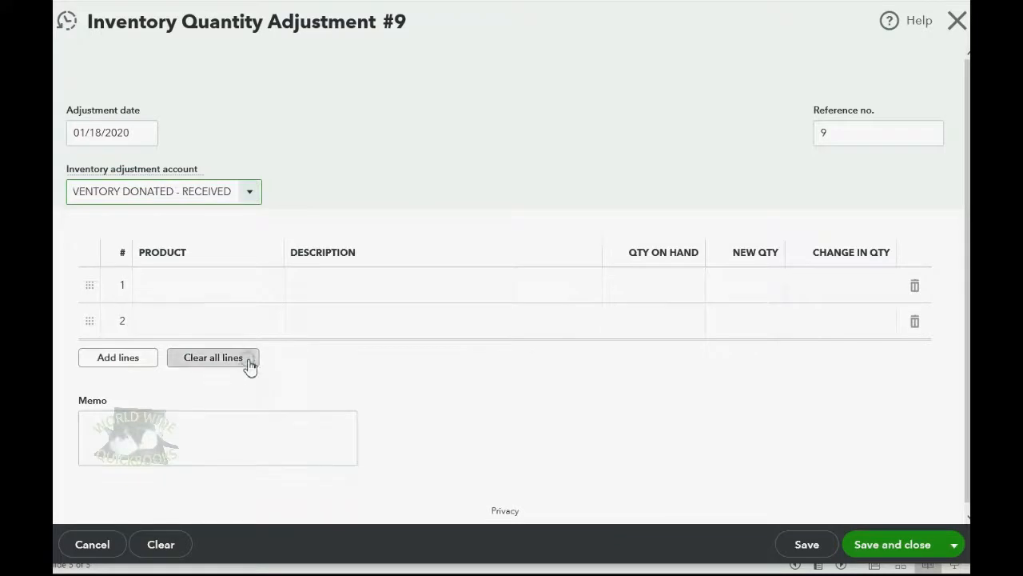
- Add BANANAS to the adjustment with a change in quantity of 10, and save and close it
click(244, 297)
click(281, 289)
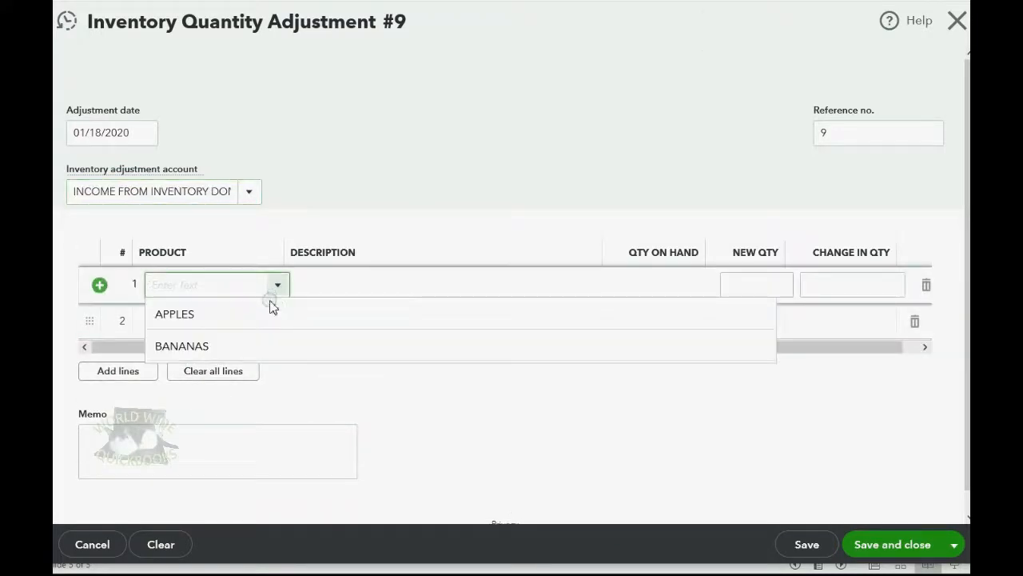
click(265, 346)
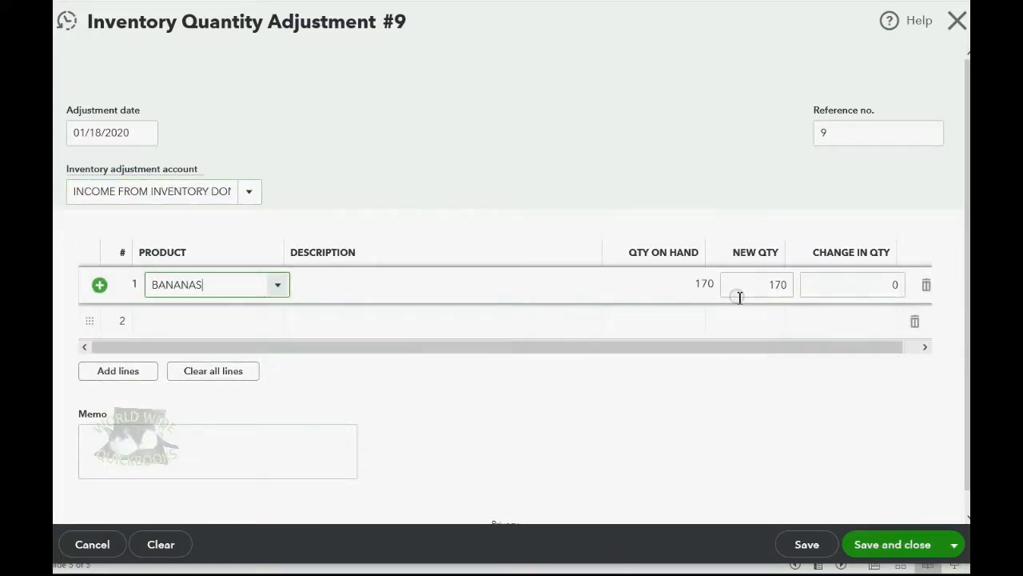
click(911, 285)
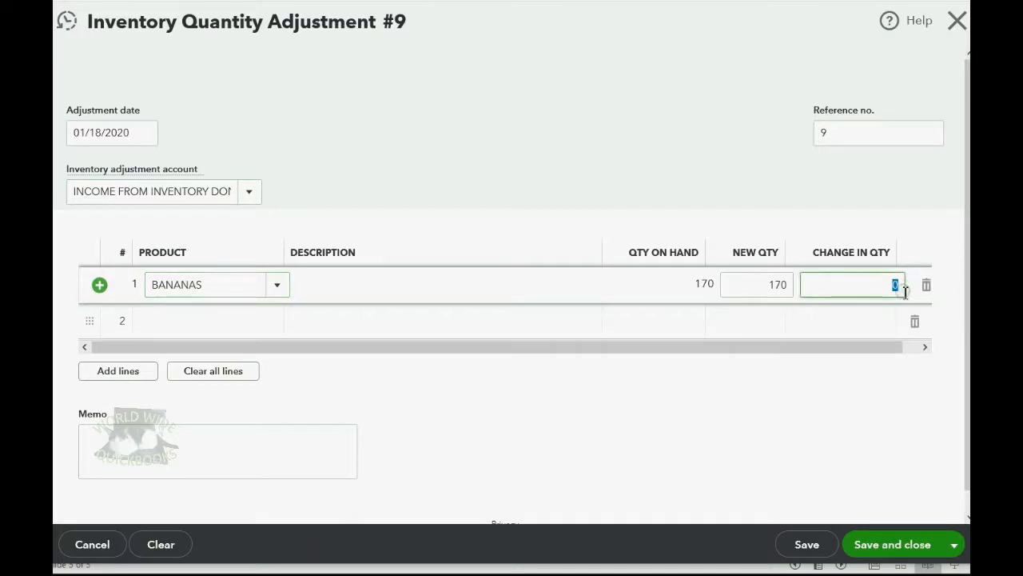
text(1)
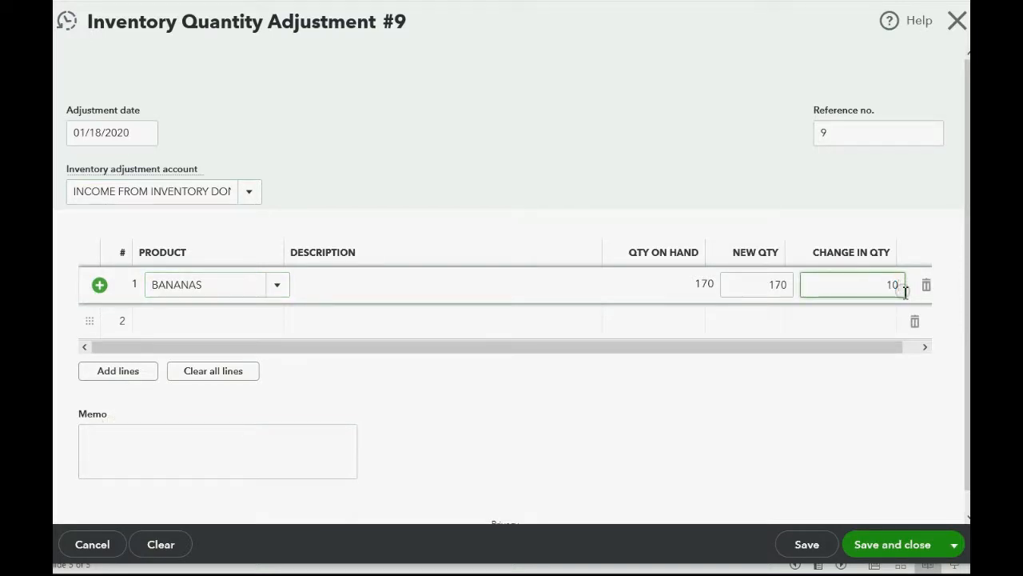
text(0)
key(Tab)
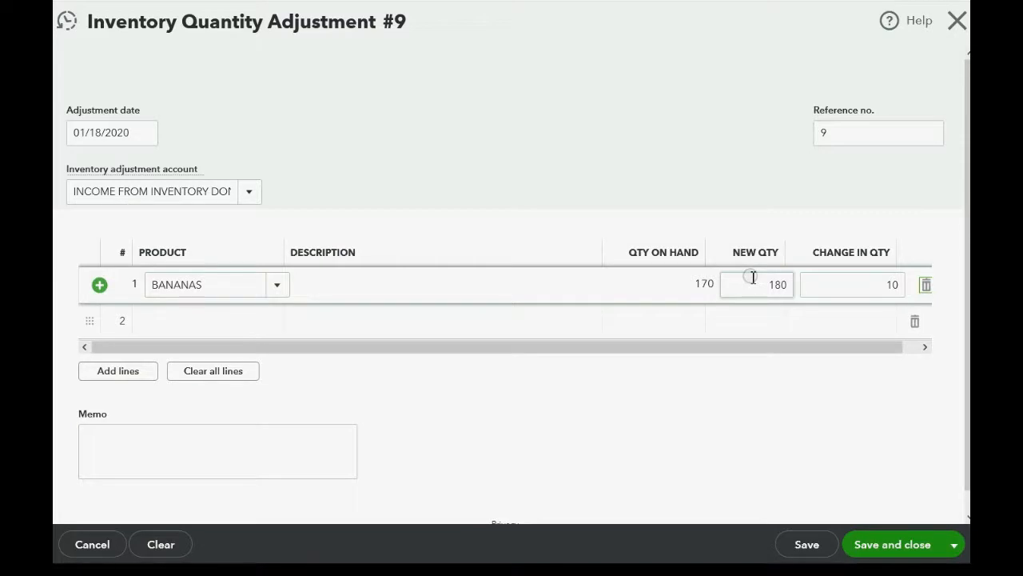
click(909, 547)
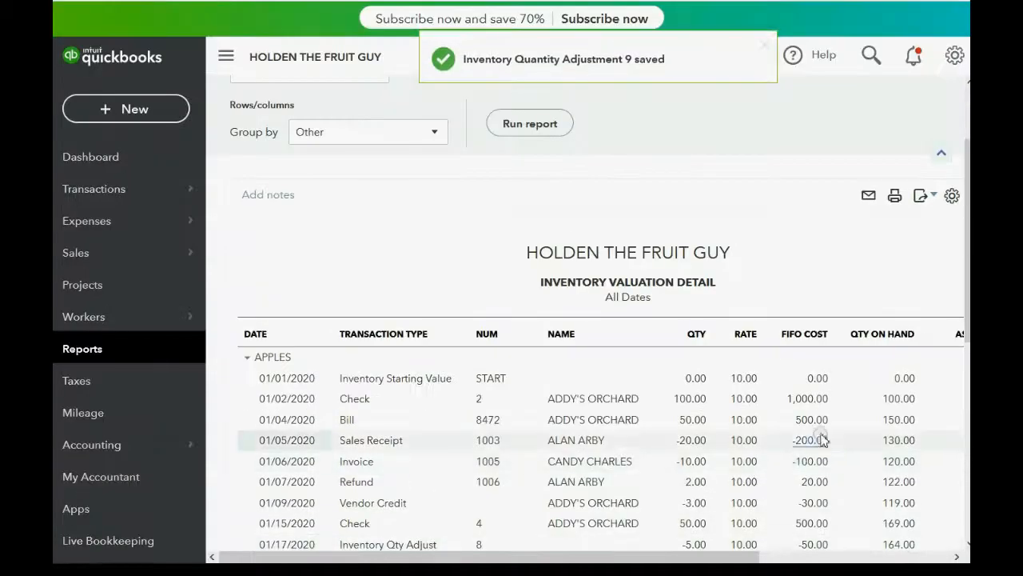
- Review the BANANAS adjustment in the inventory valuation report, and check the donated inventory income in the custom Trial Balance report
scroll(735, 432, down, 5)
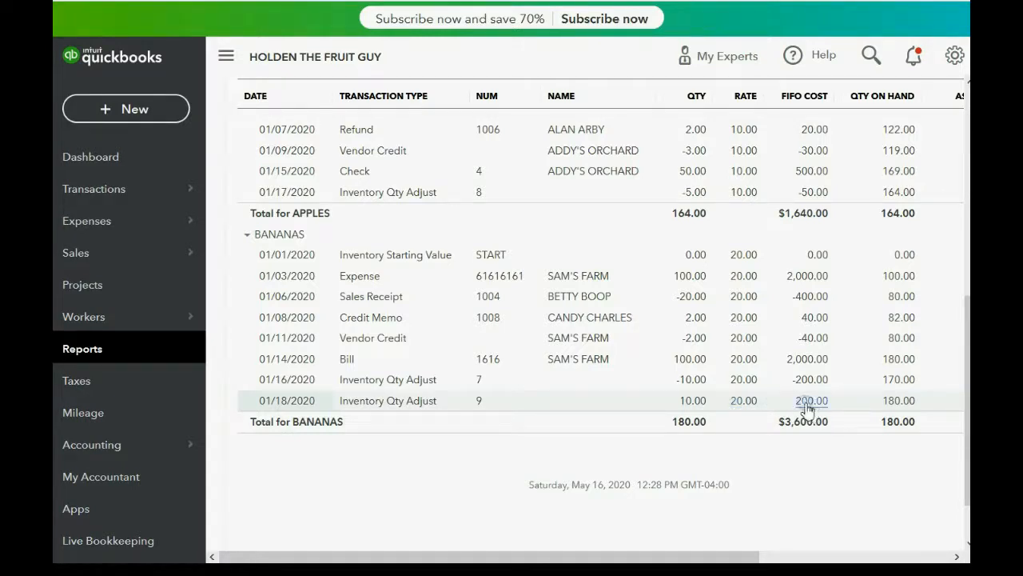
click(120, 353)
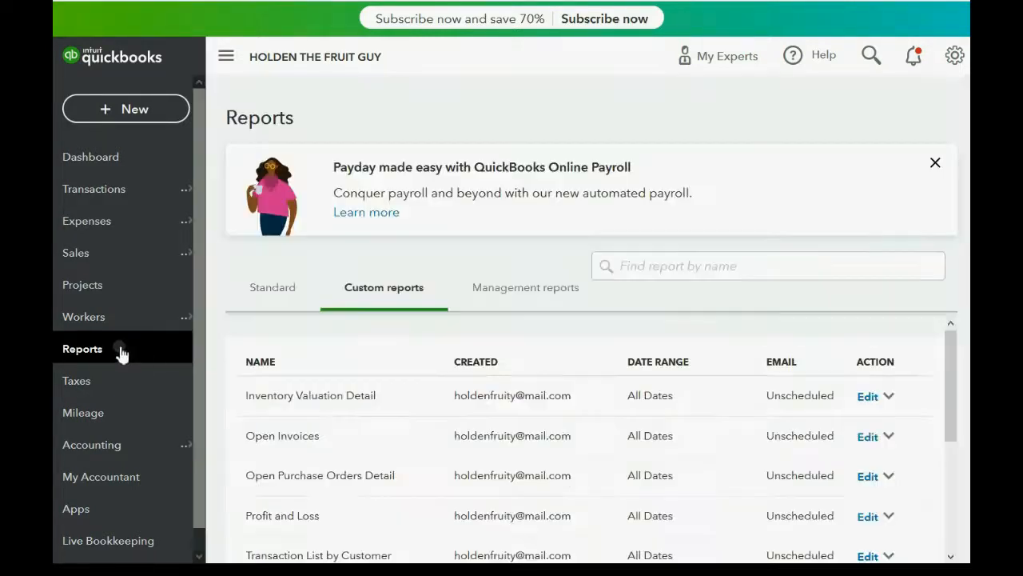
scroll(376, 402, down, 2)
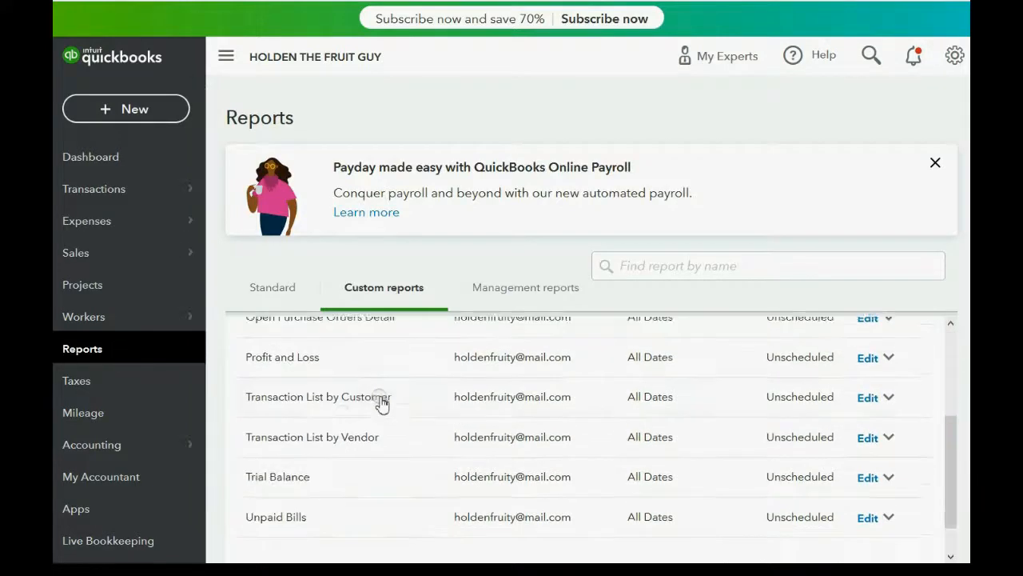
click(299, 477)
scroll(432, 416, down, 3)
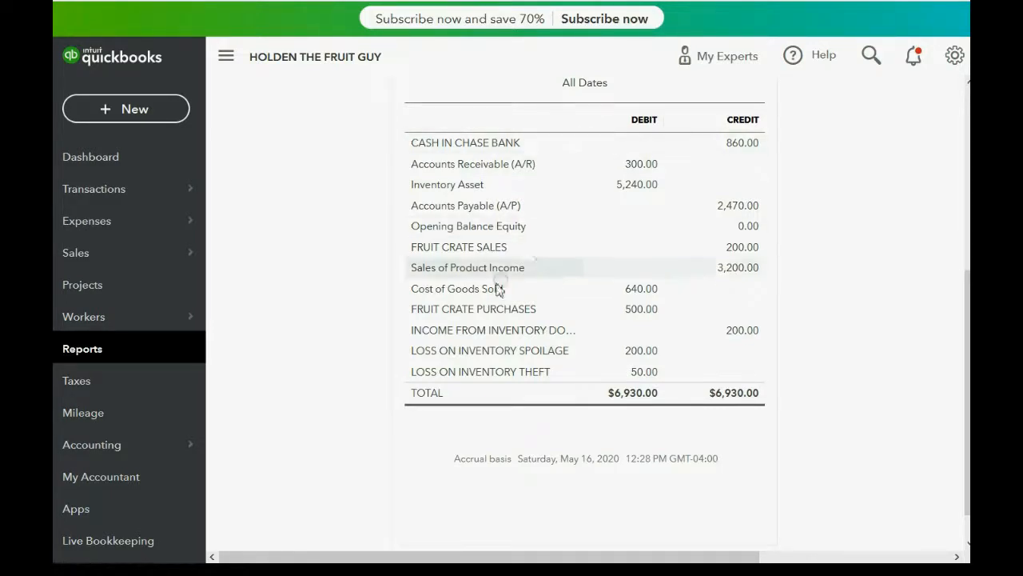
- Open the custom Profit and Loss report and examine net operating income against the other income and other expenses sections
click(90, 360)
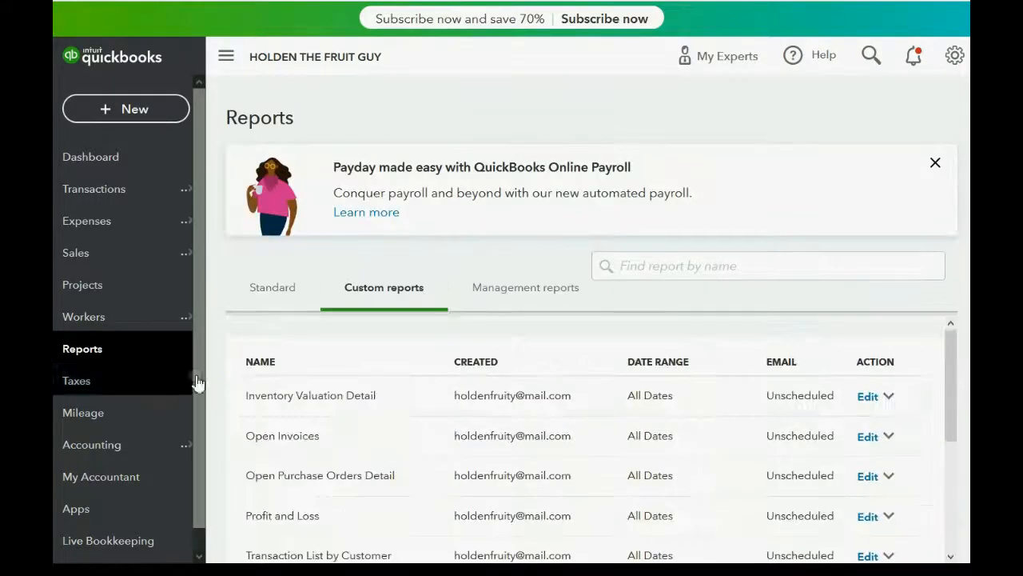
scroll(274, 418, down, 2)
click(290, 362)
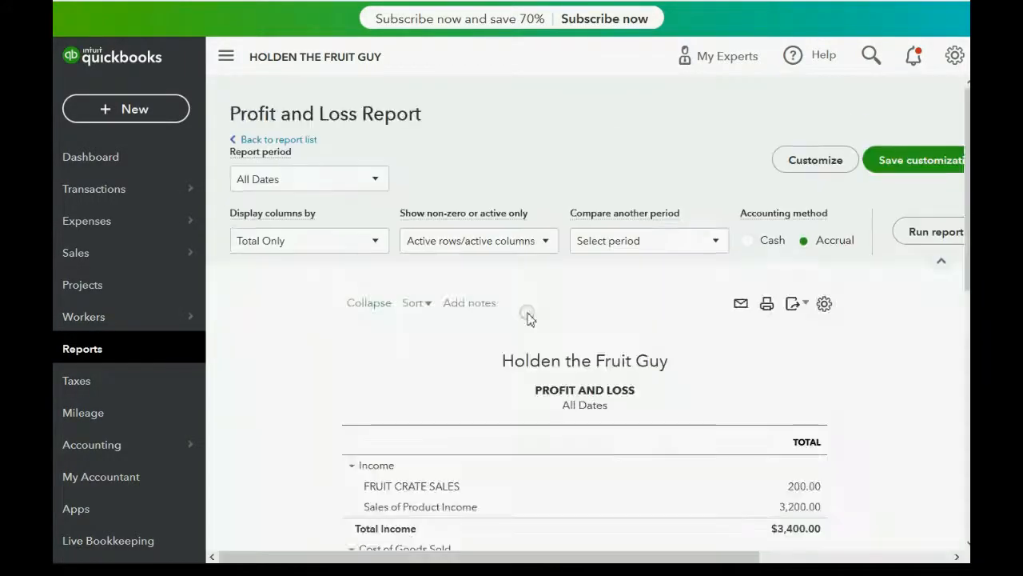
scroll(530, 315, down, 5)
scroll(528, 317, down, 1)
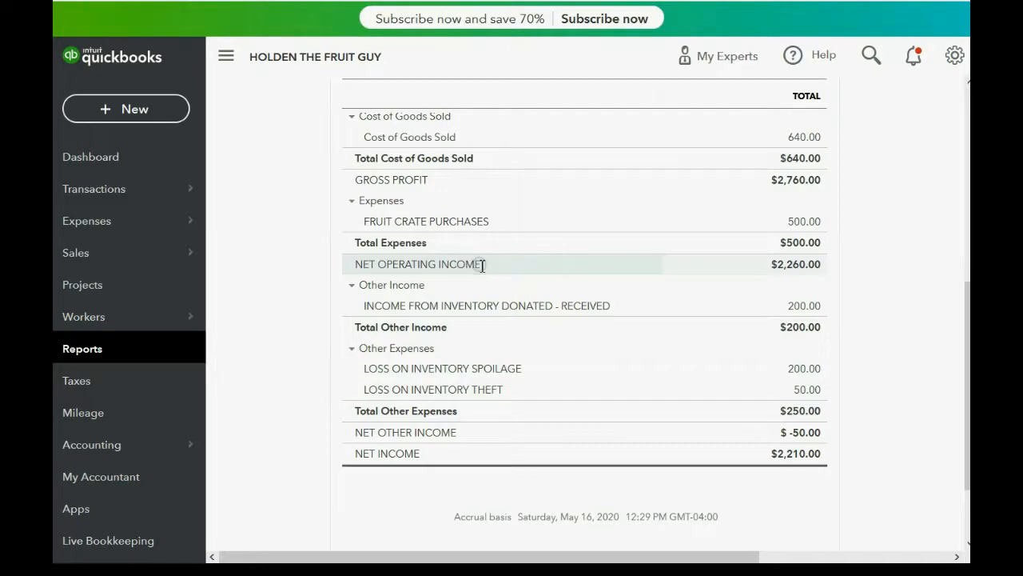
drag(481, 264, 350, 265)
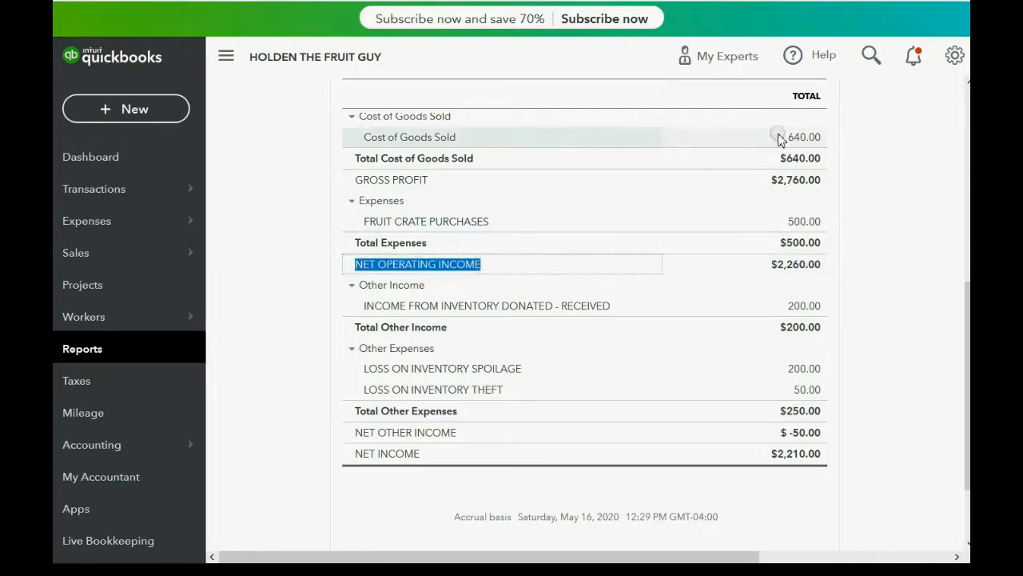
scroll(780, 136, up, 3)
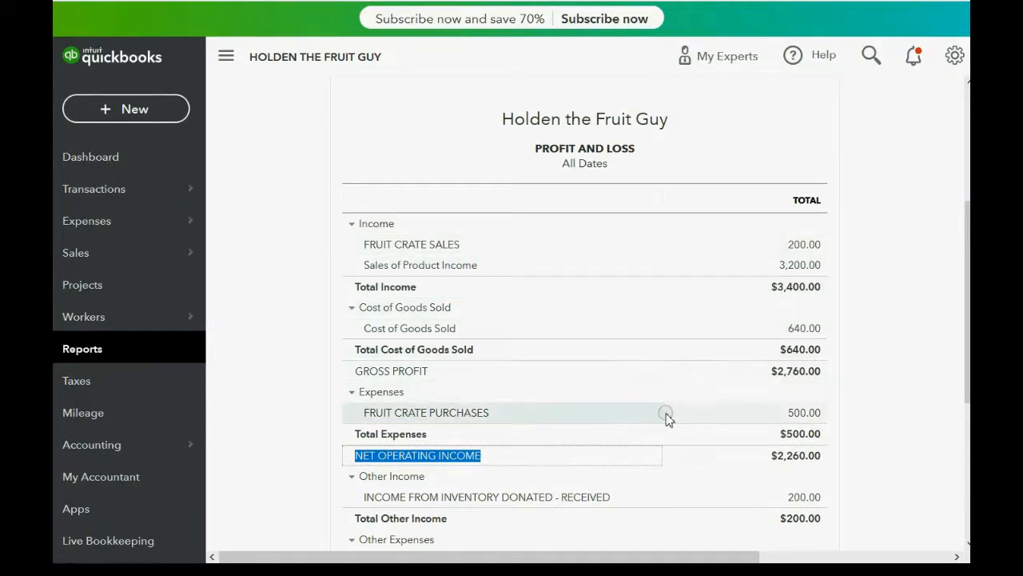
scroll(668, 415, down, 3)
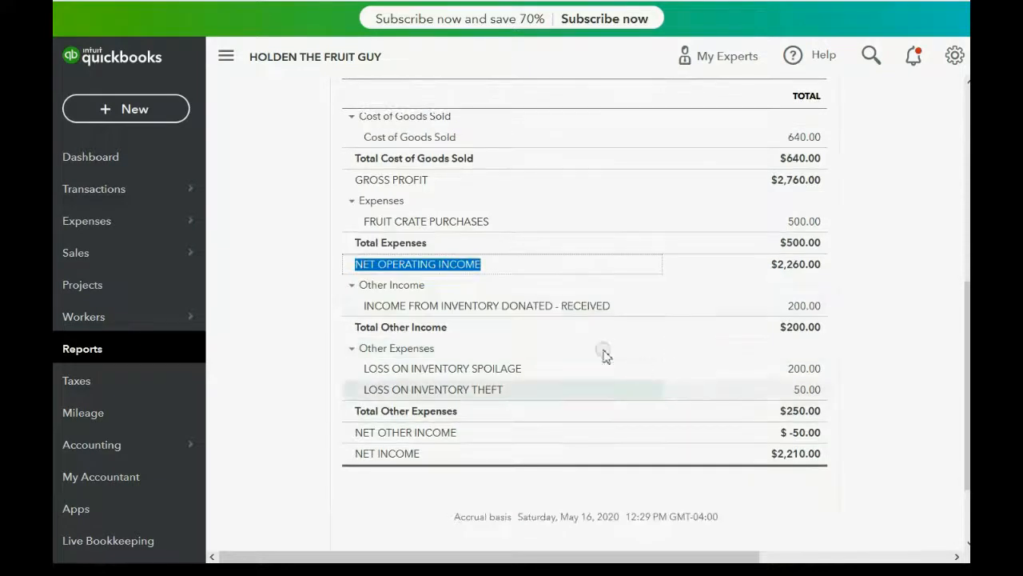